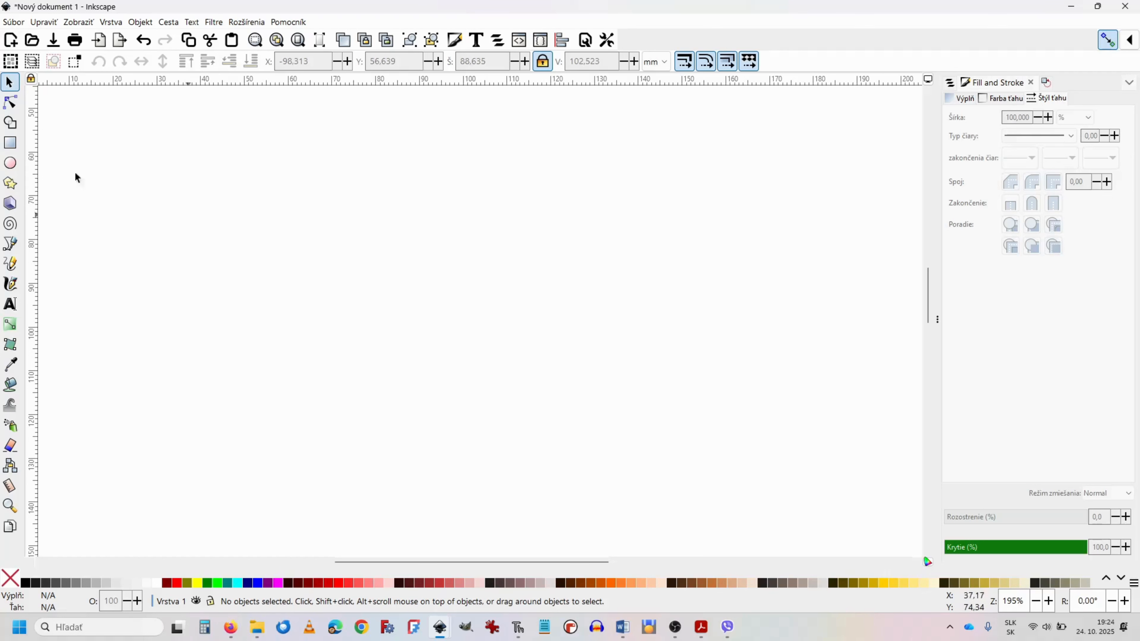
- Draw a rectangle about 67 × 42 mm and round its corners to about 17 mm horizontally and 10 mm vertically
{"action": "left_click", "coordinate": [9, 144]}
{"action": "left_click_drag", "start_coordinate": [117, 174], "coordinate": [387, 344]}
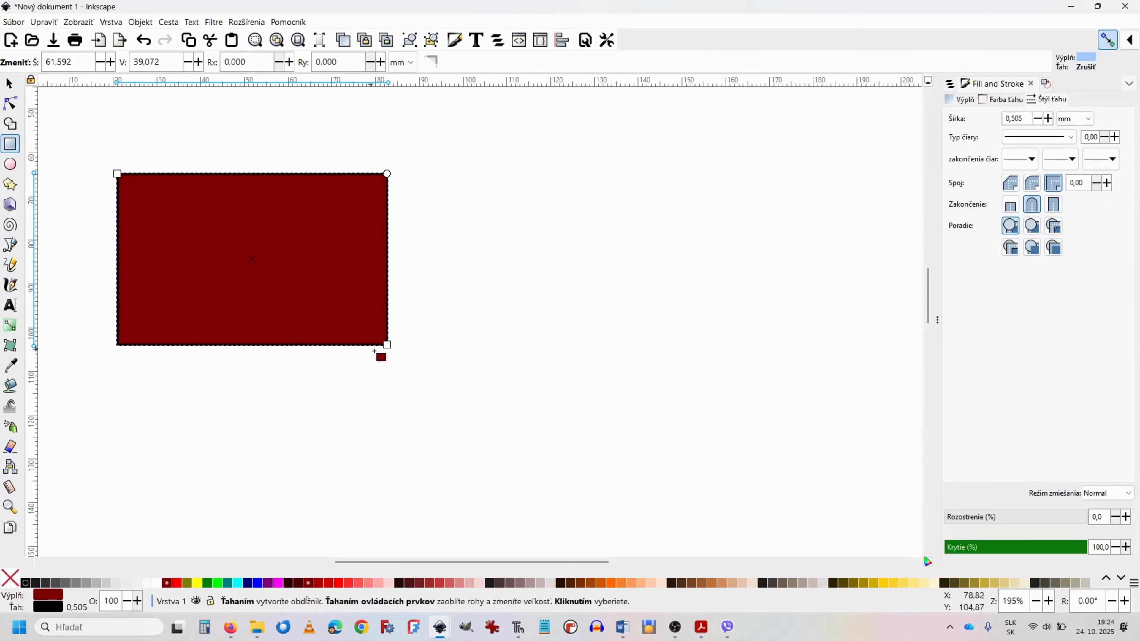
{"action": "left_click_drag", "start_coordinate": [385, 344], "coordinate": [411, 355]}
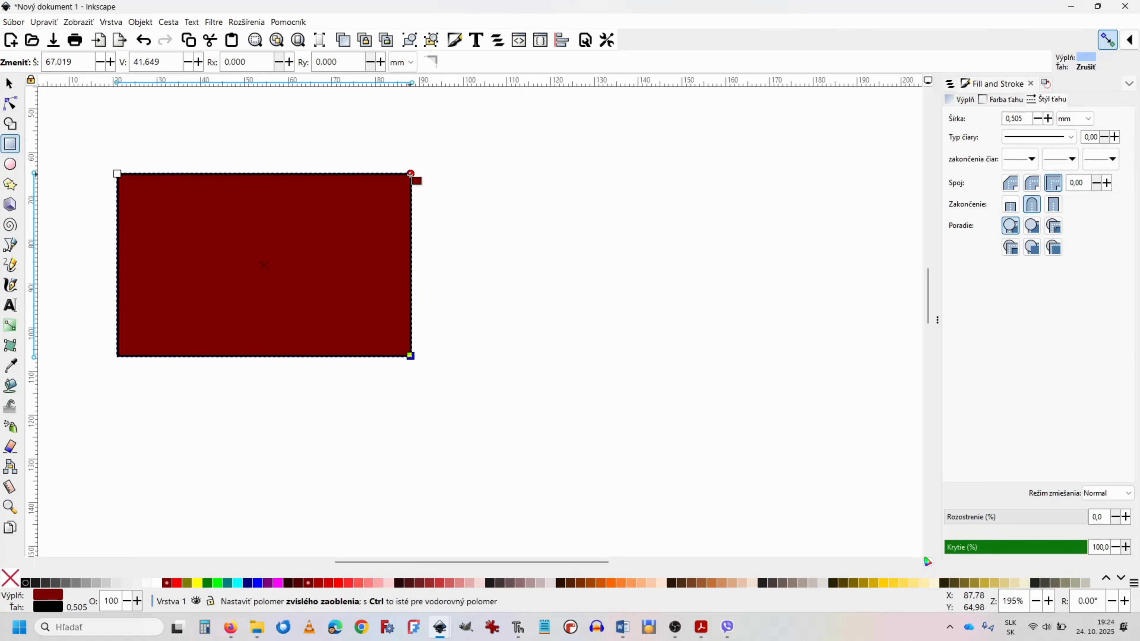
{"action": "left_click_drag", "start_coordinate": [410, 174], "coordinate": [411, 218]}
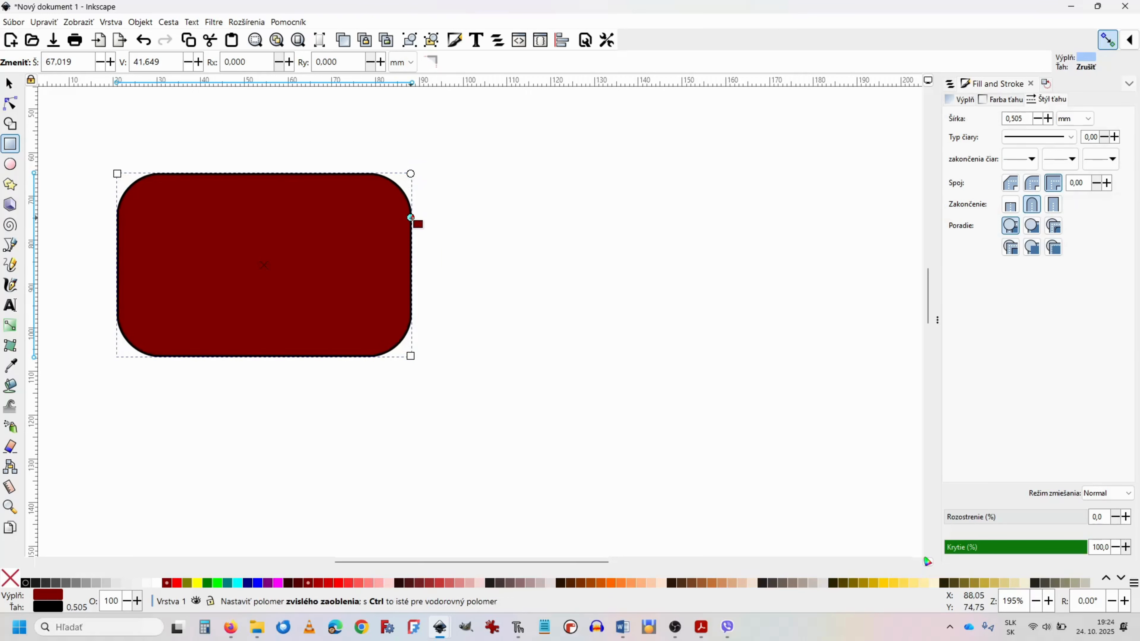
{"action": "left_click_drag", "start_coordinate": [410, 174], "coordinate": [337, 174]}
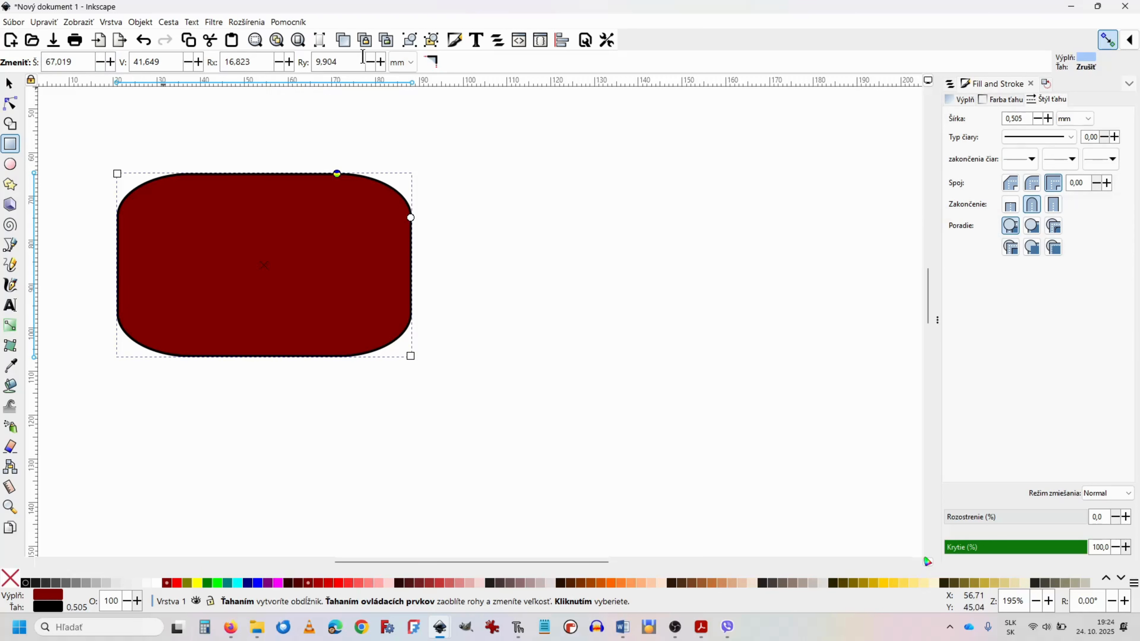
- Set the rectangle's horizontal and vertical corner radii to exactly 10 mm each
{"action": "double_click", "coordinate": [244, 64]}
{"action": "double_click", "coordinate": [331, 62]}
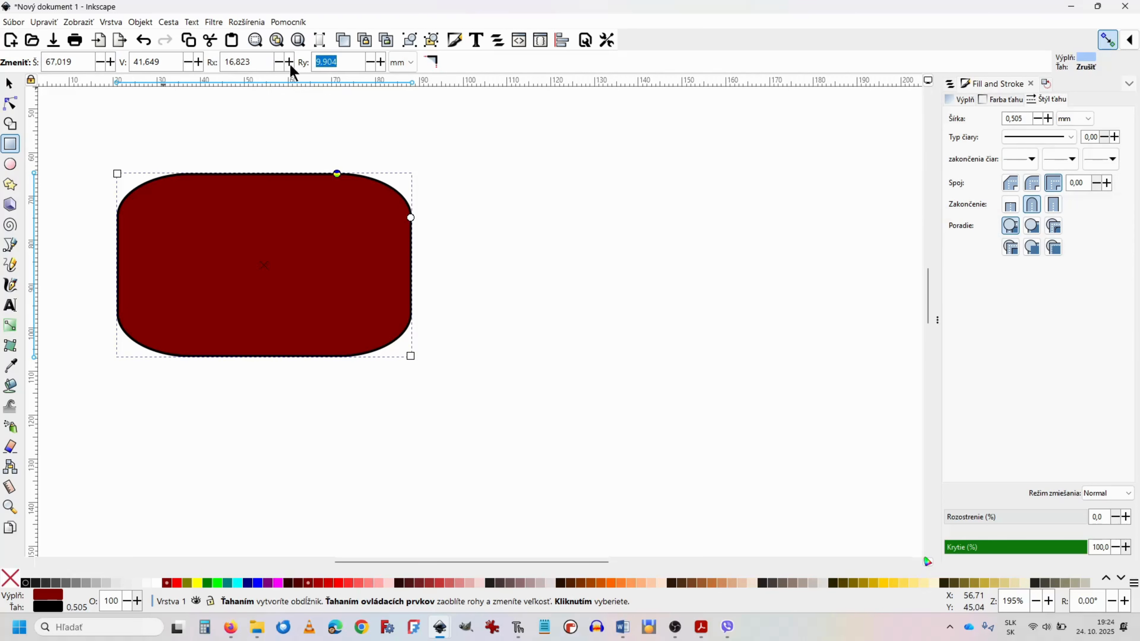
{"action": "double_click", "coordinate": [250, 62]}
{"action": "type", "text": "10"}
{"action": "left_click", "coordinate": [345, 66]}
{"action": "left_click_drag", "start_coordinate": [335, 62], "coordinate": [303, 61]}
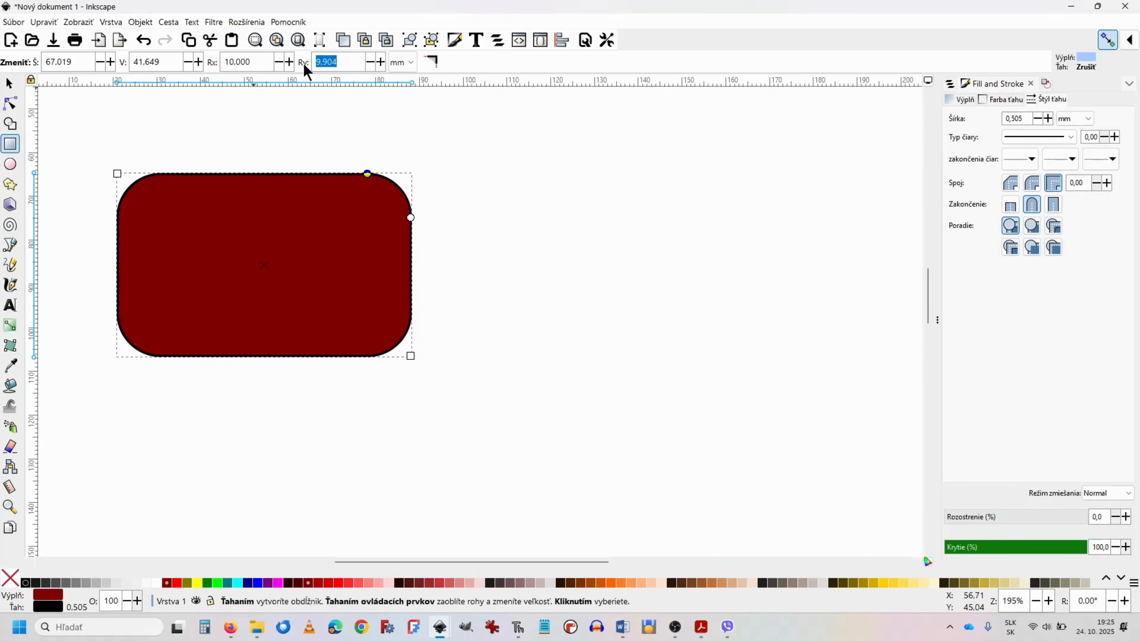
{"action": "type", "text": "10"}
{"action": "key", "text": "Return"}
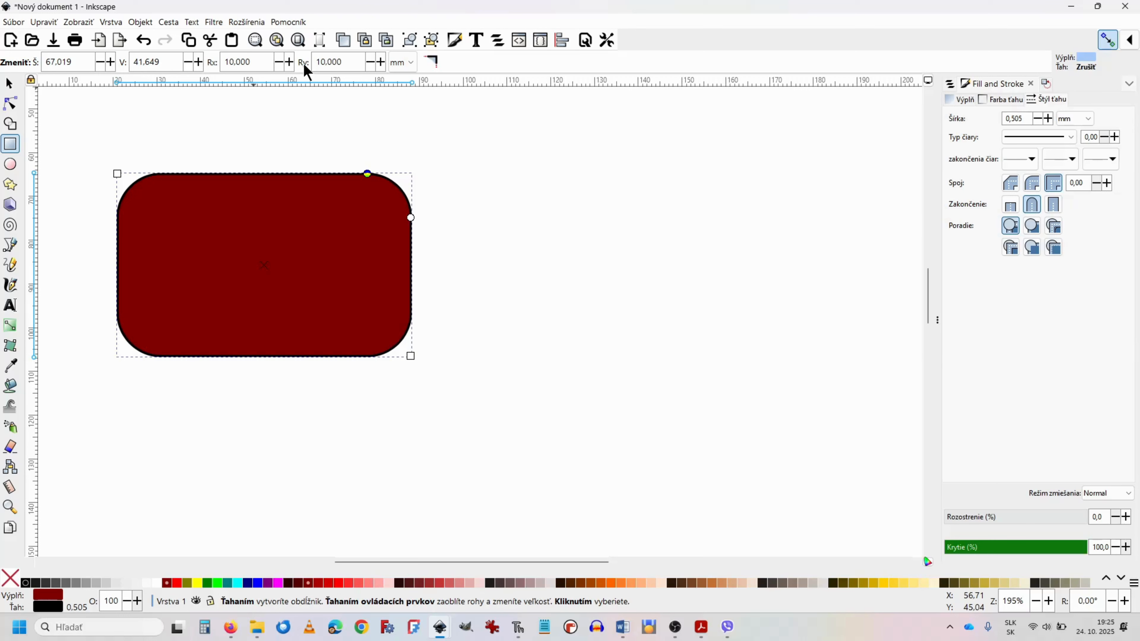
- Unlock the rectangle's aspect ratio and set its width and height to 50 mm each
{"action": "left_click", "coordinate": [10, 85]}
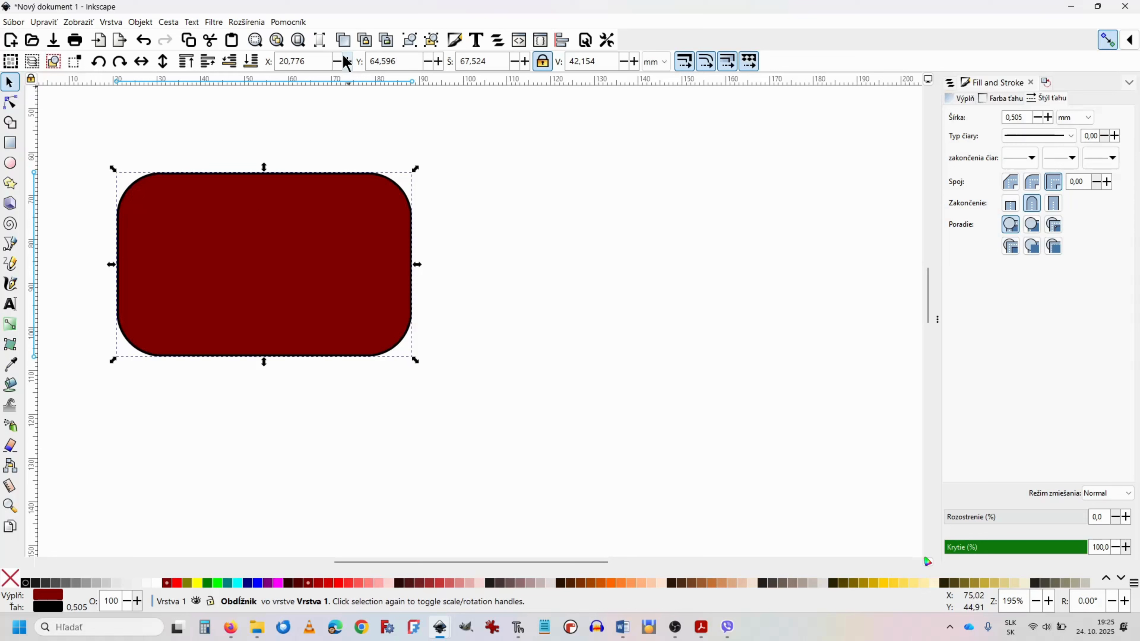
{"action": "left_click", "coordinate": [543, 63]}
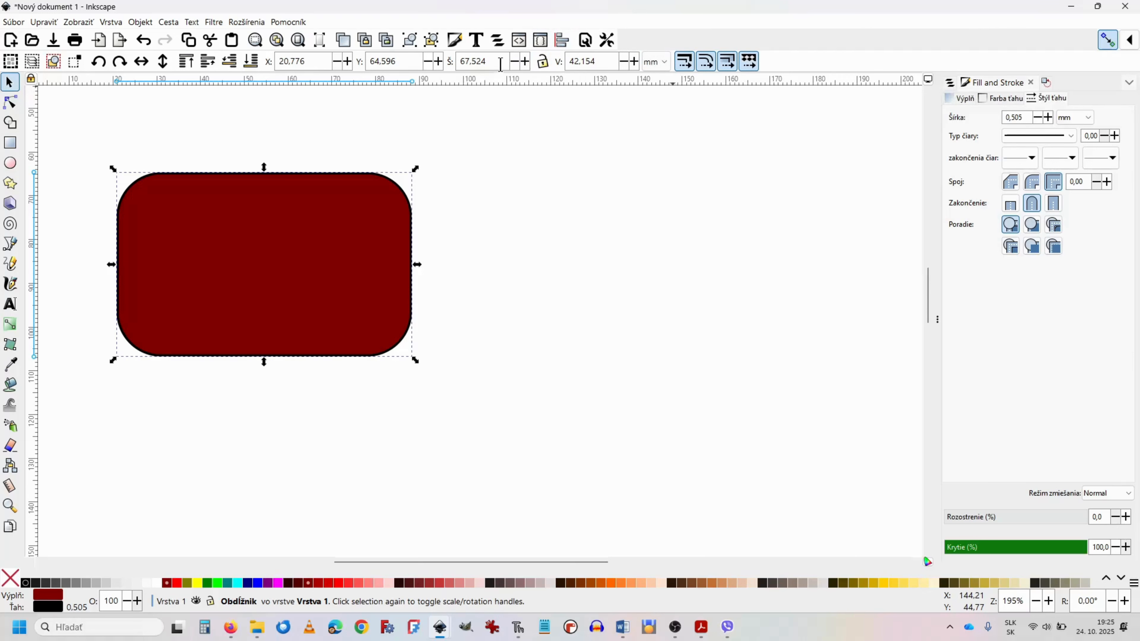
{"action": "left_click_drag", "start_coordinate": [502, 63], "coordinate": [441, 63]}
{"action": "key", "text": "Return"}
{"action": "left_click_drag", "start_coordinate": [613, 63], "coordinate": [560, 65]}
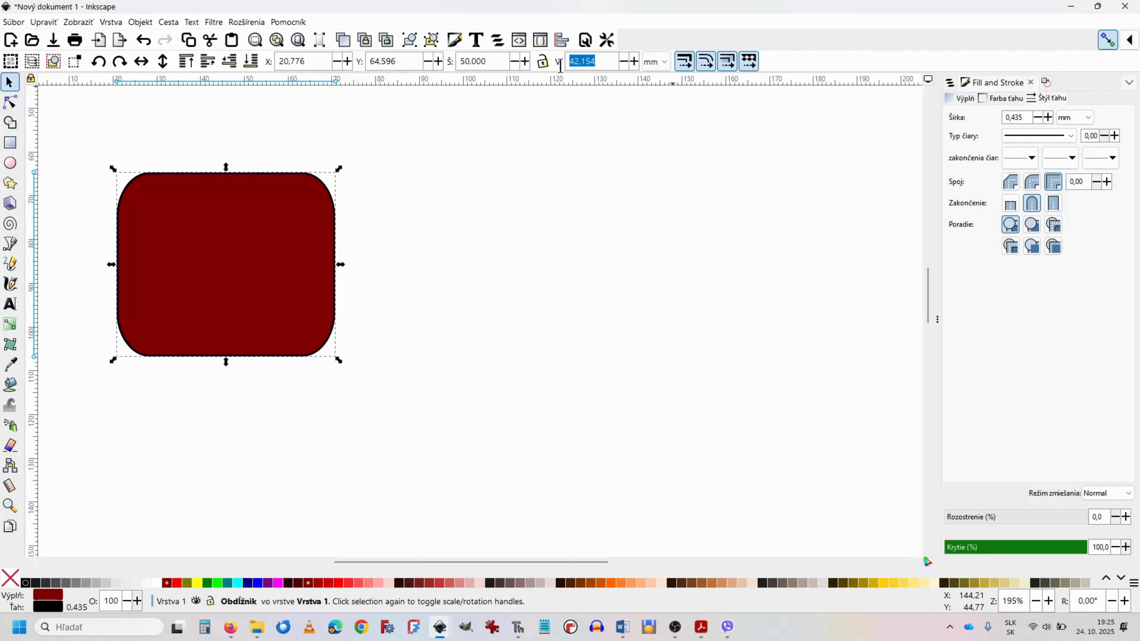
{"action": "type", "text": "50"}
{"action": "key", "text": "Return"}
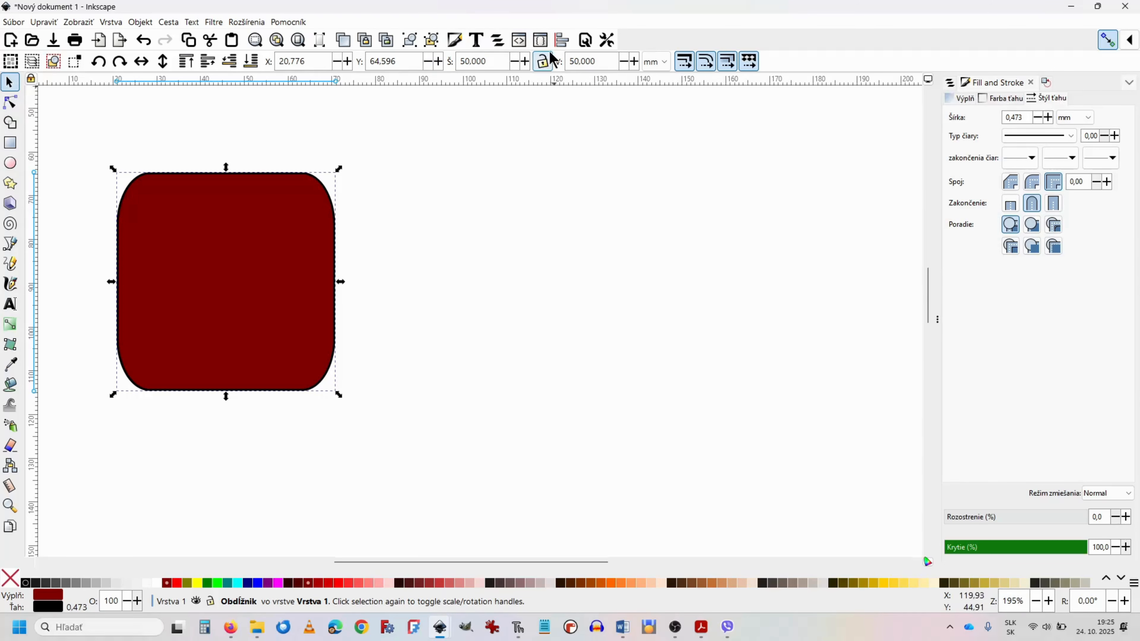
- Lock the aspect ratio and scale the rounded square to a width of 20 mm
{"action": "left_click", "coordinate": [538, 66]}
{"action": "double_click", "coordinate": [492, 61]}
{"action": "type", "text": "2"}
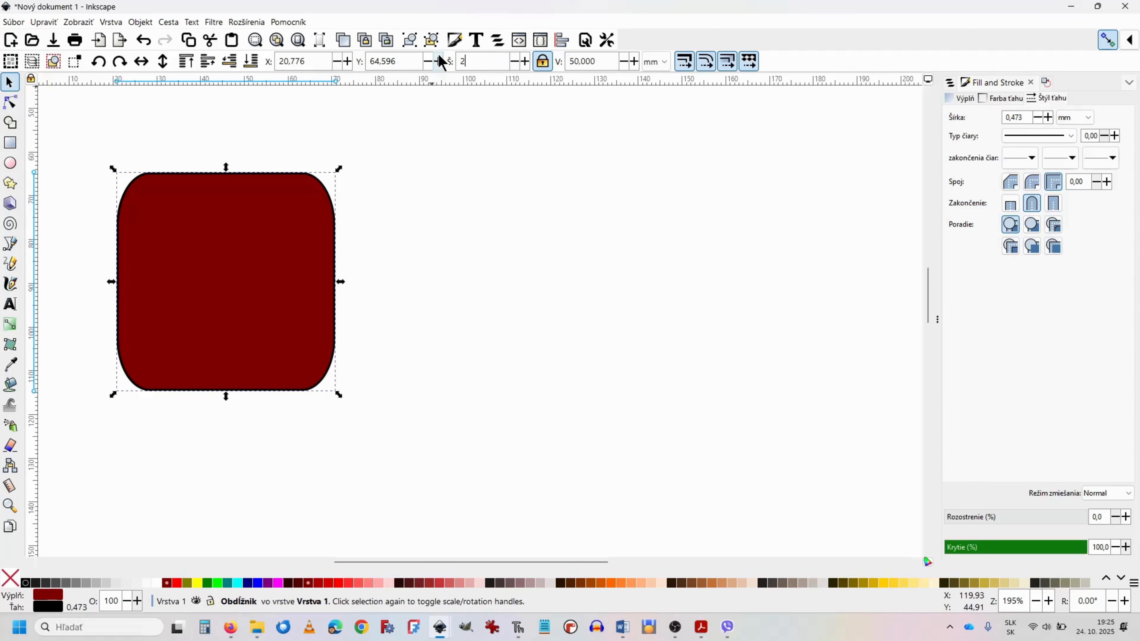
{"action": "type", "text": "0"}
{"action": "key", "text": "Return"}
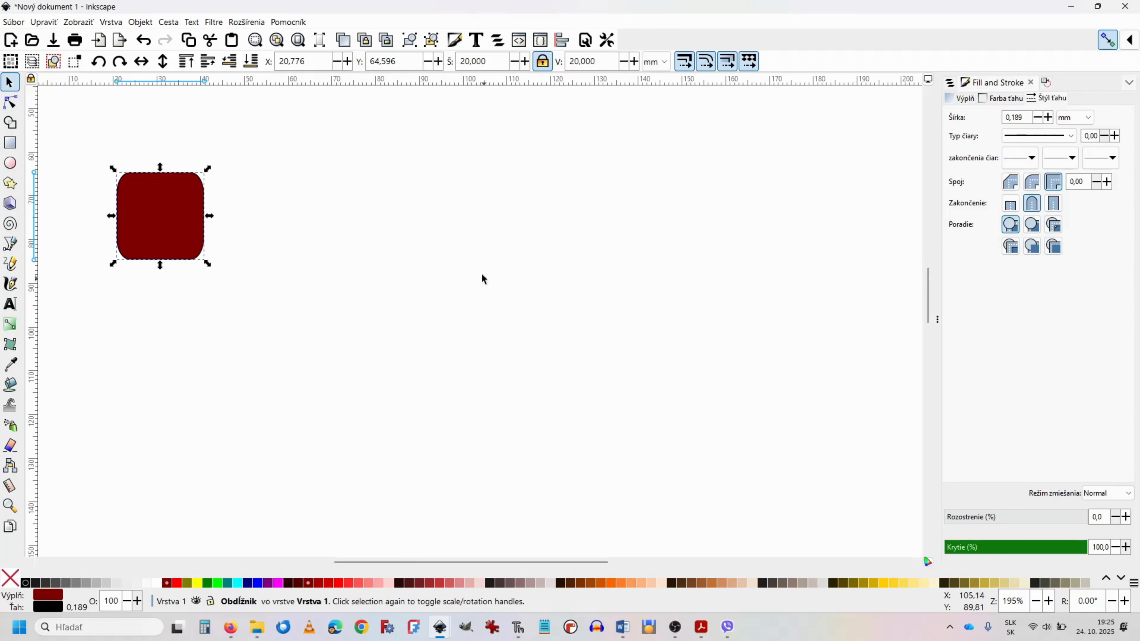
- Draw an elliptical segment to the right of the rounded square and set both of its radii to 20 mm
{"action": "left_click", "coordinate": [7, 166]}
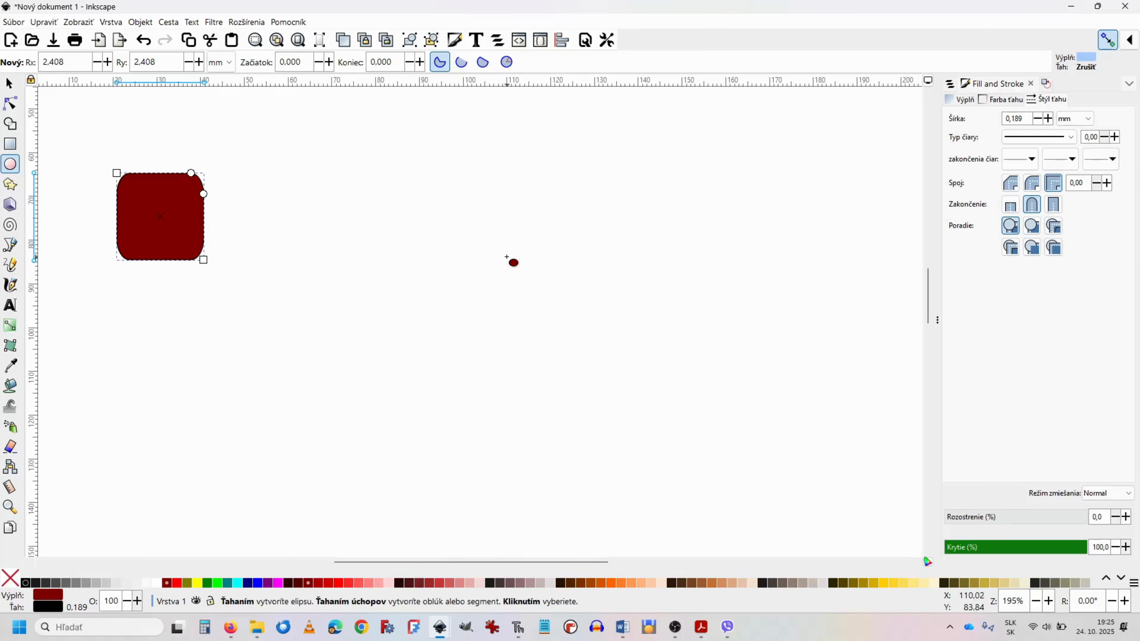
{"action": "left_click_drag", "start_coordinate": [503, 256], "coordinate": [314, 119]}
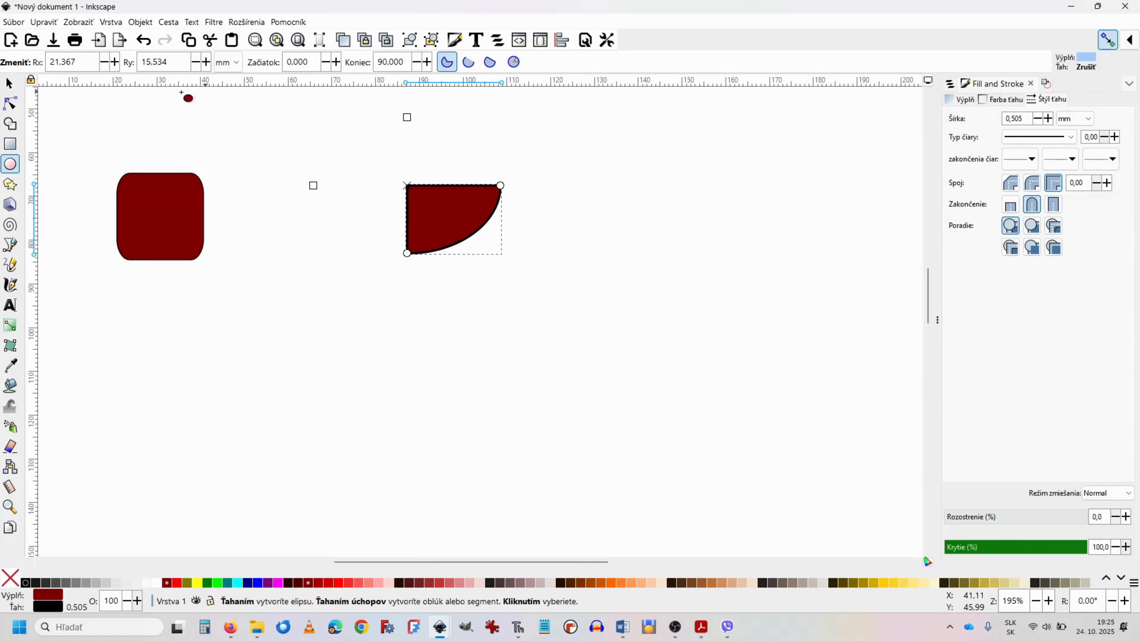
{"action": "left_click", "coordinate": [81, 62]}
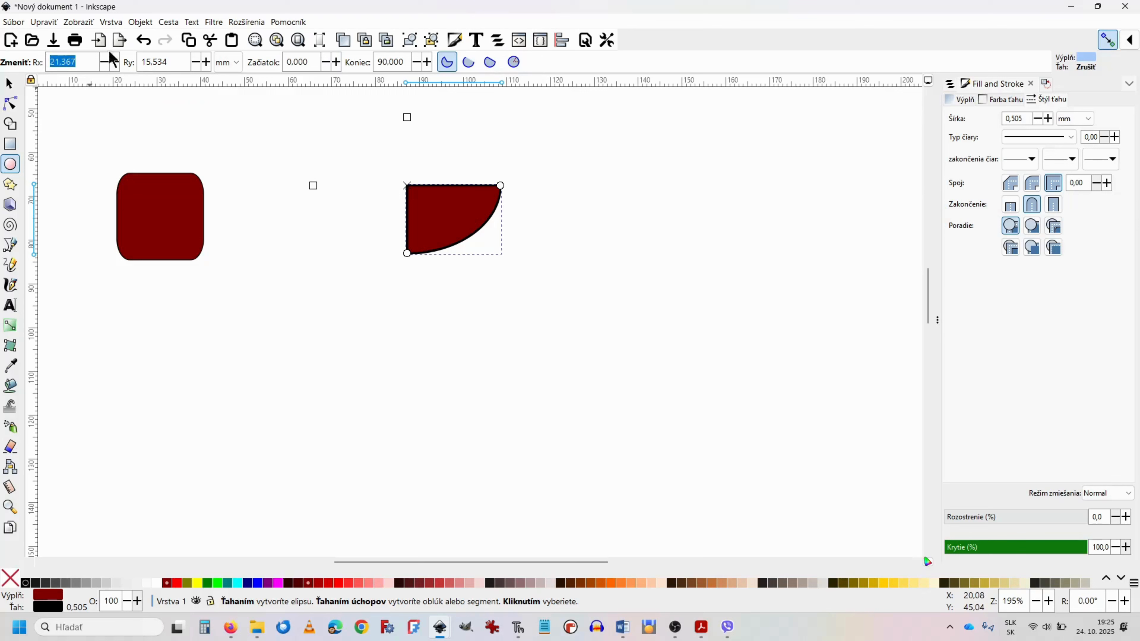
{"action": "left_click", "coordinate": [137, 62]}
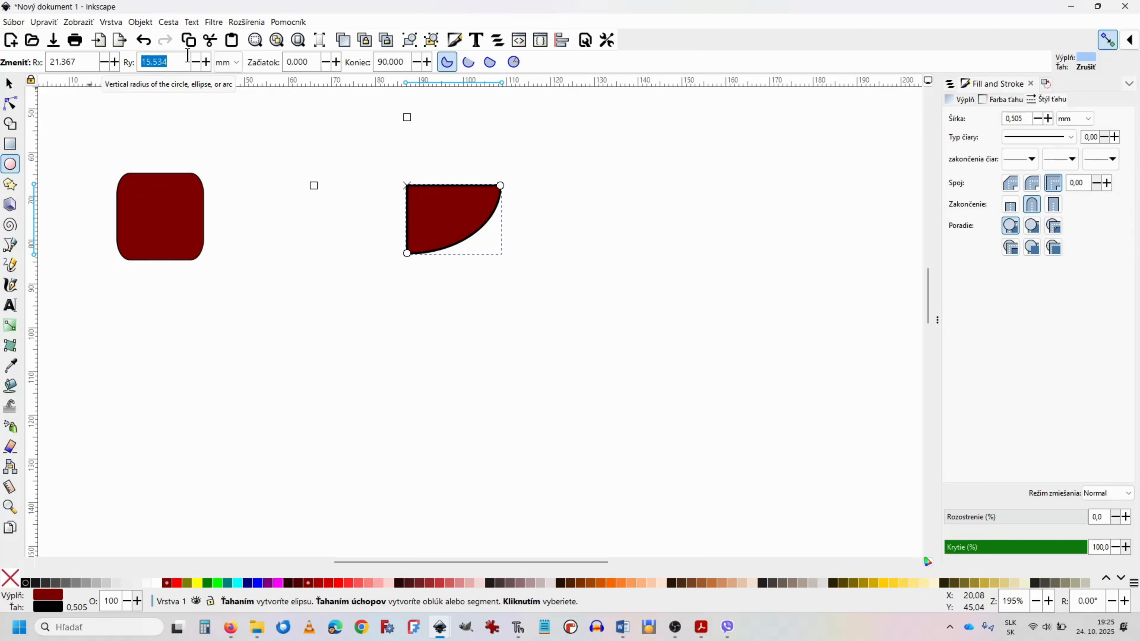
{"action": "left_click", "coordinate": [79, 61]}
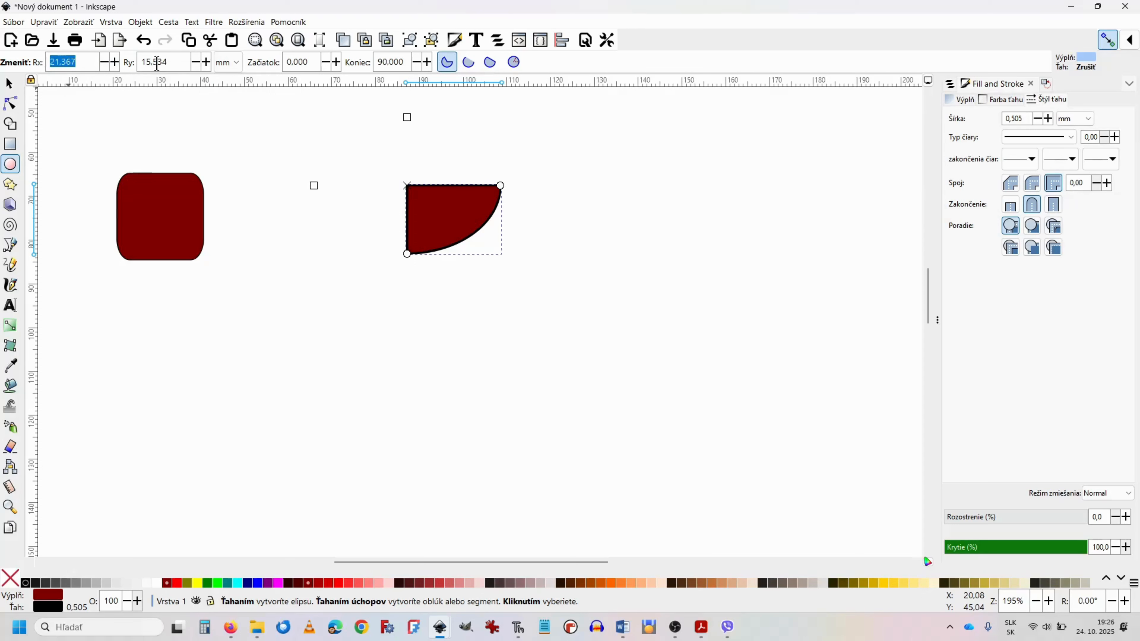
{"action": "type", "text": "20"}
{"action": "key", "text": "Tab"}
{"action": "type", "text": "2"}
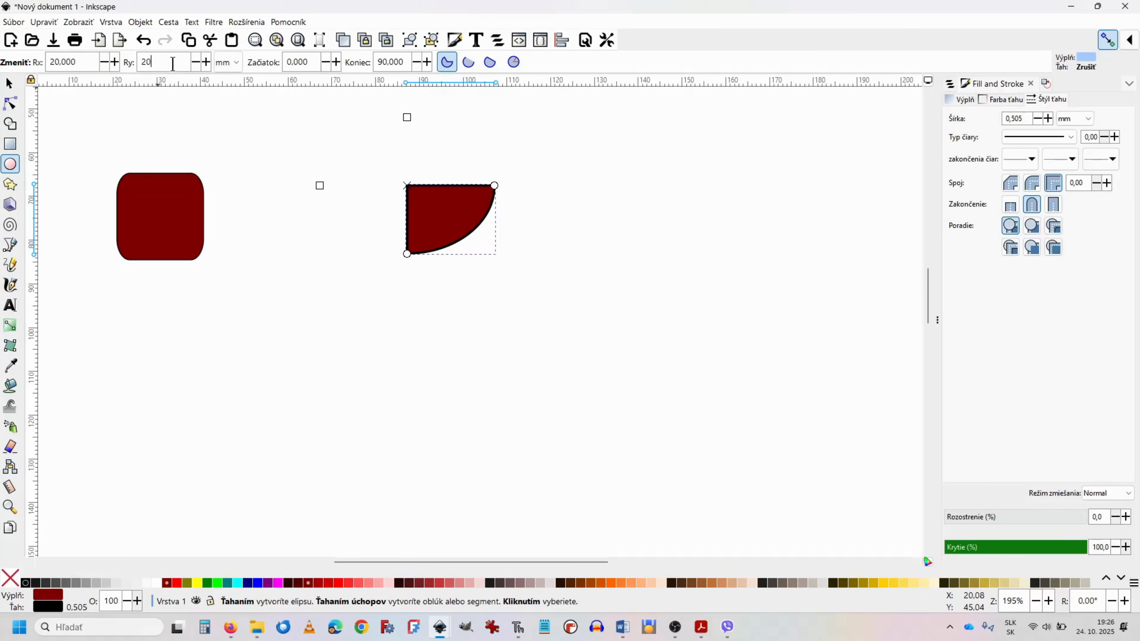
{"action": "type", "text": "0"}
{"action": "left_click", "coordinate": [102, 62]}
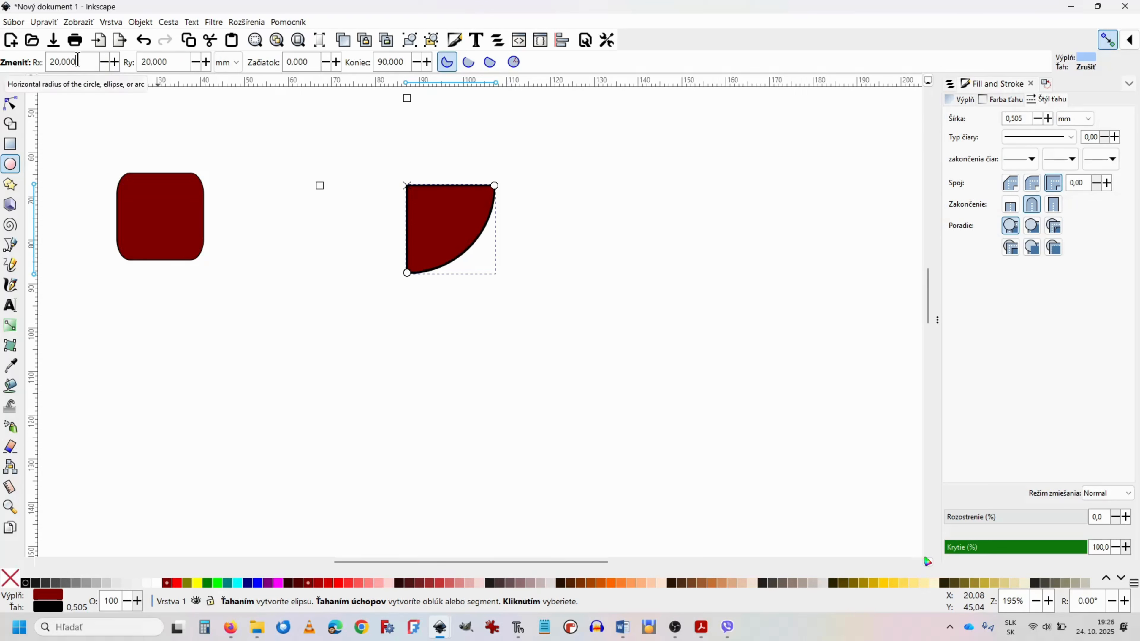
- Set the end angle of the circular segment to 150 degrees
{"action": "left_click_drag", "start_coordinate": [311, 61], "coordinate": [281, 53]}
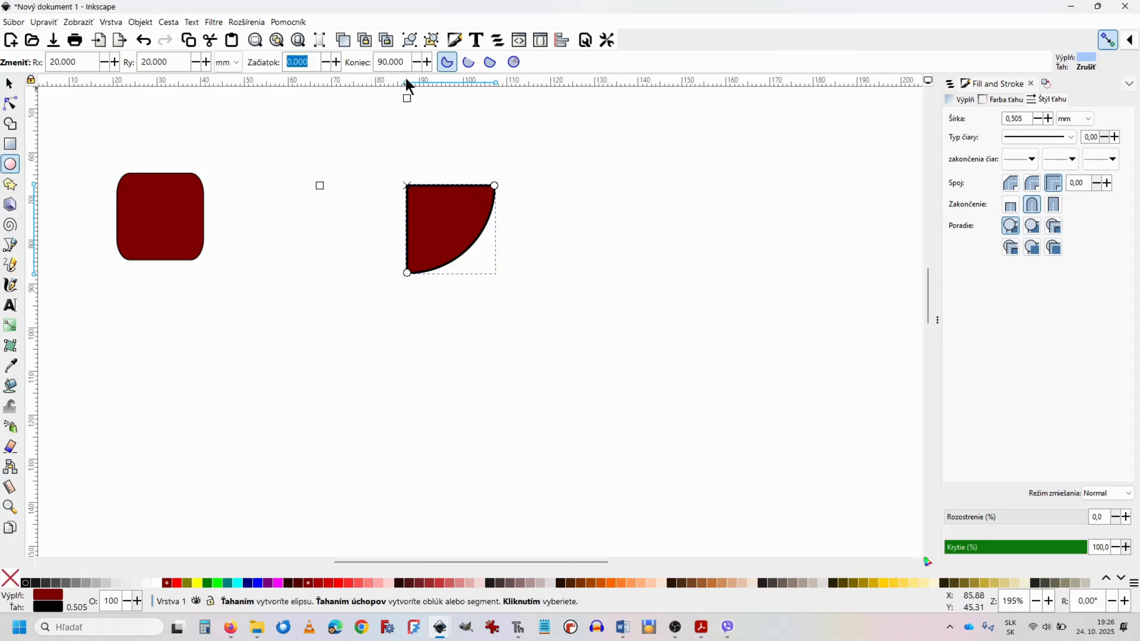
{"action": "double_click", "coordinate": [407, 62]}
{"action": "type", "text": "1"}
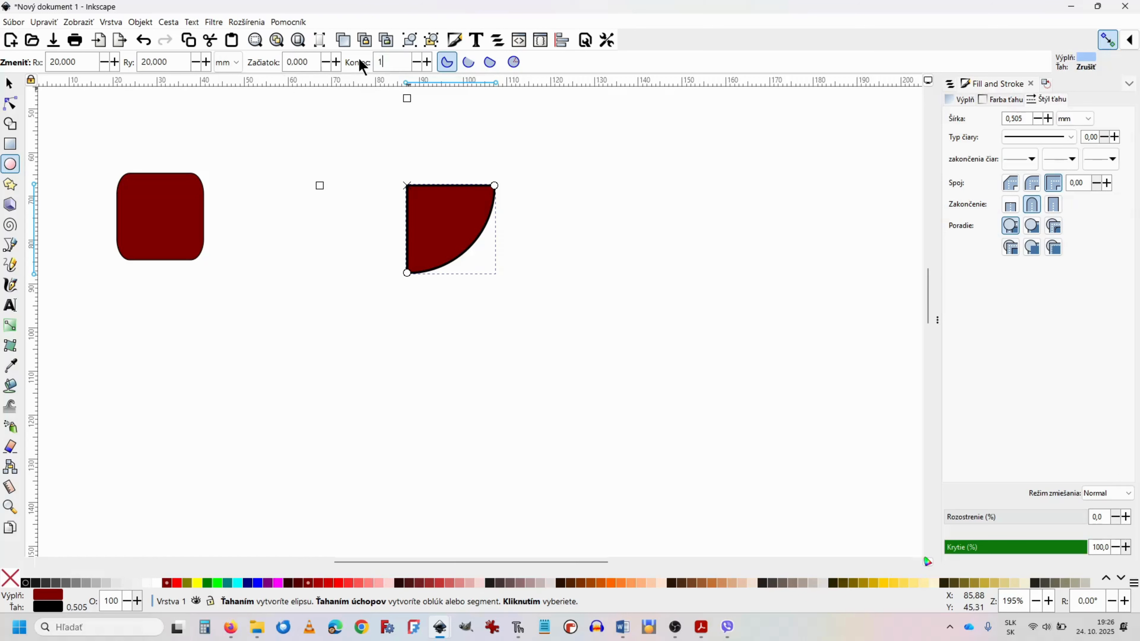
{"action": "type", "text": "50"}
{"action": "key", "text": "Return"}
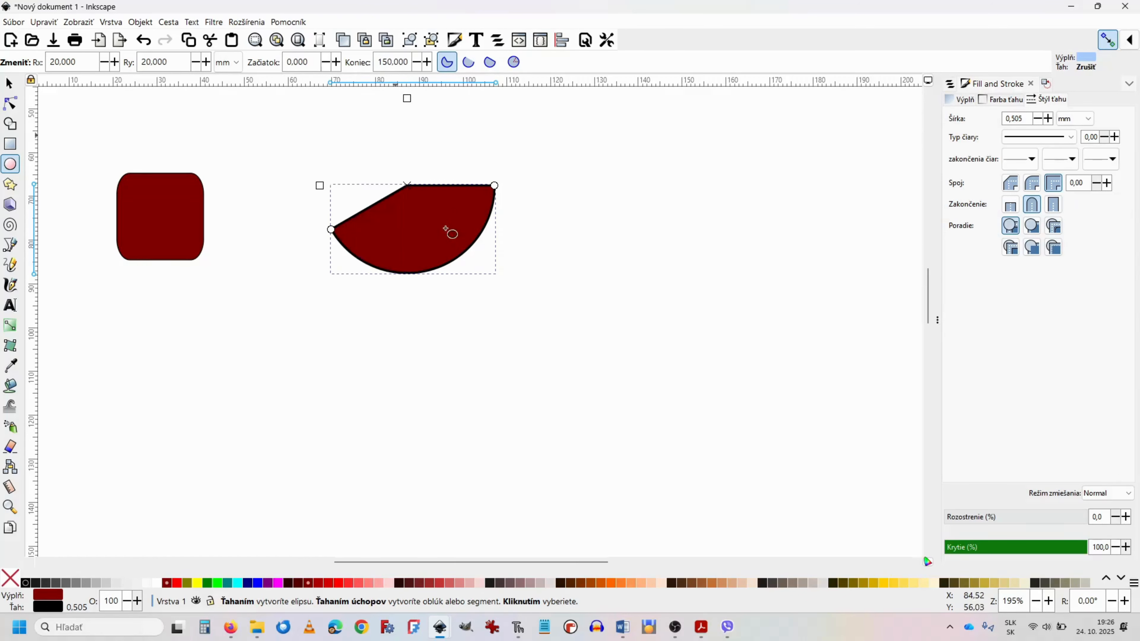
{"action": "key", "text": "Escape"}
{"action": "left_click", "coordinate": [439, 234]}
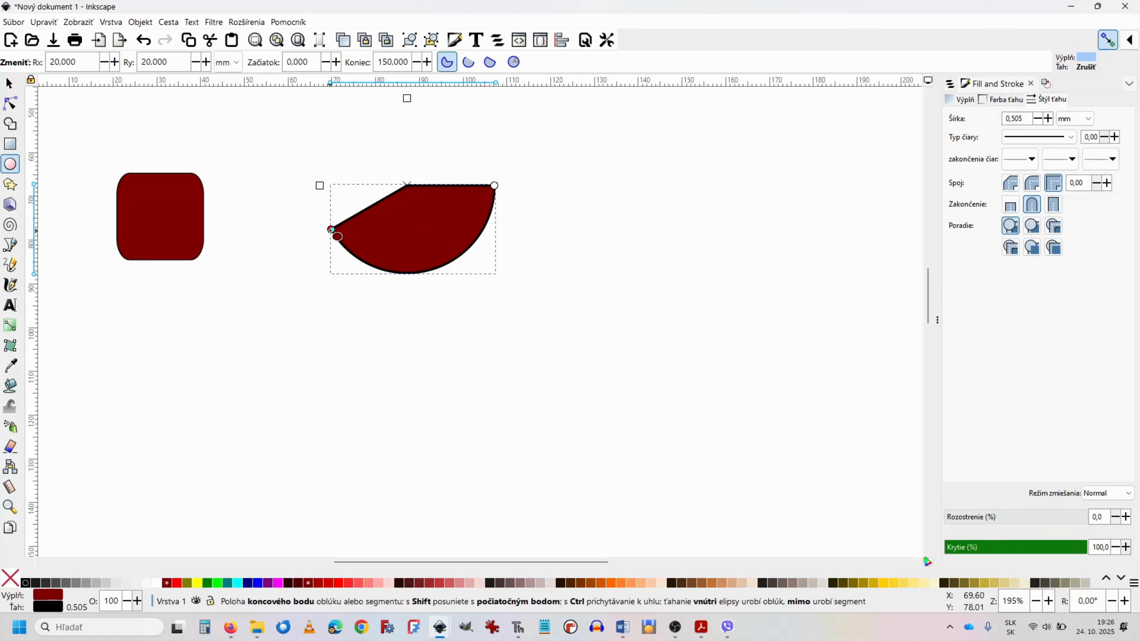
- Move the segment's end point around the circle to about 302 degrees as an arc and fill the shape blue
{"action": "left_click_drag", "start_coordinate": [331, 230], "coordinate": [438, 137]}
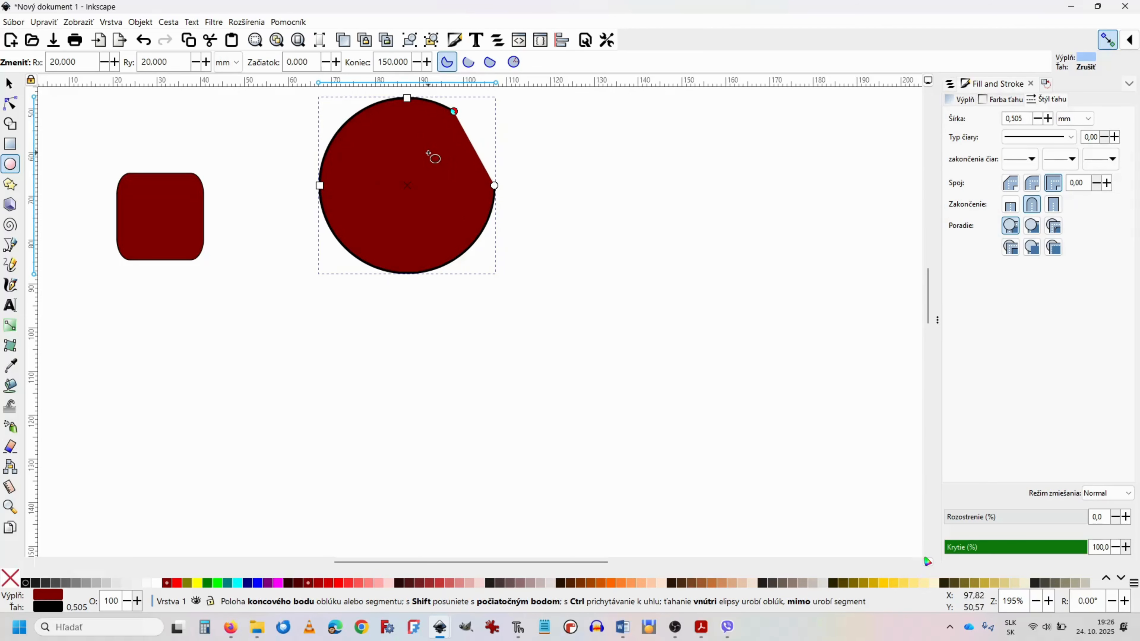
{"action": "left_click", "coordinate": [258, 583]}
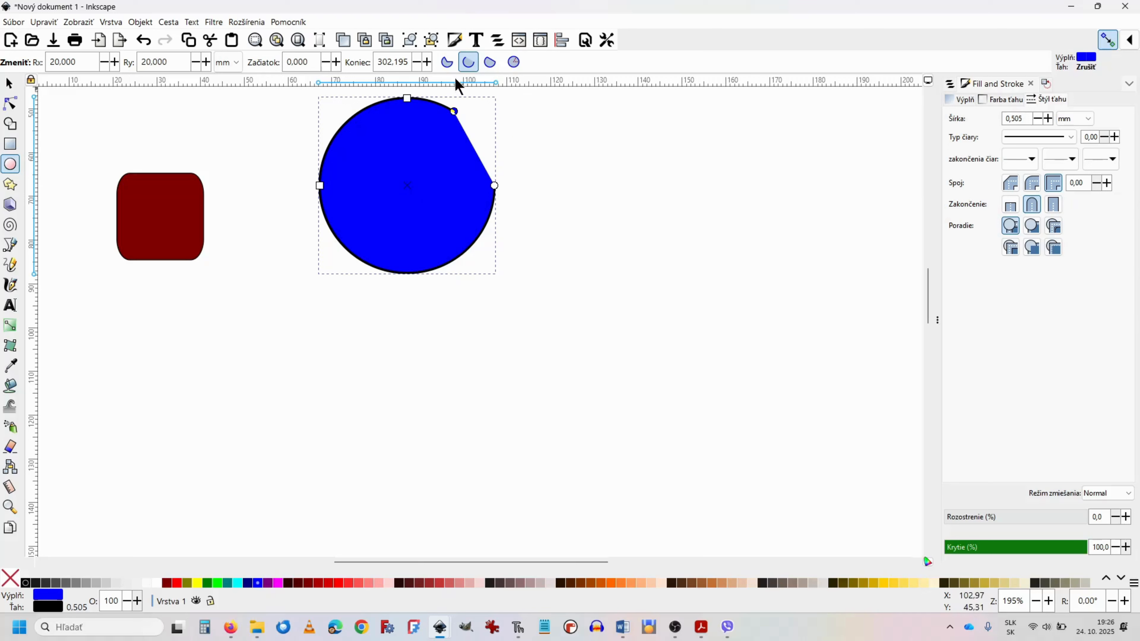
- Try the blue shape as a slice, a chord and an open arc, and turn it into a whole circle
{"action": "left_click", "coordinate": [446, 62]}
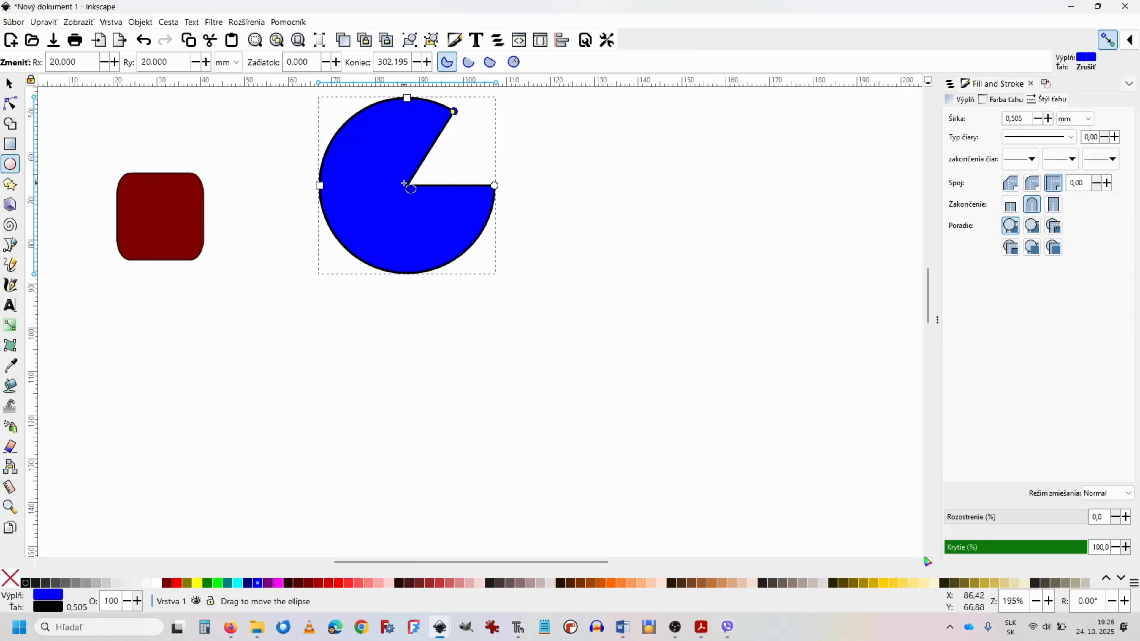
{"action": "left_click", "coordinate": [489, 62]}
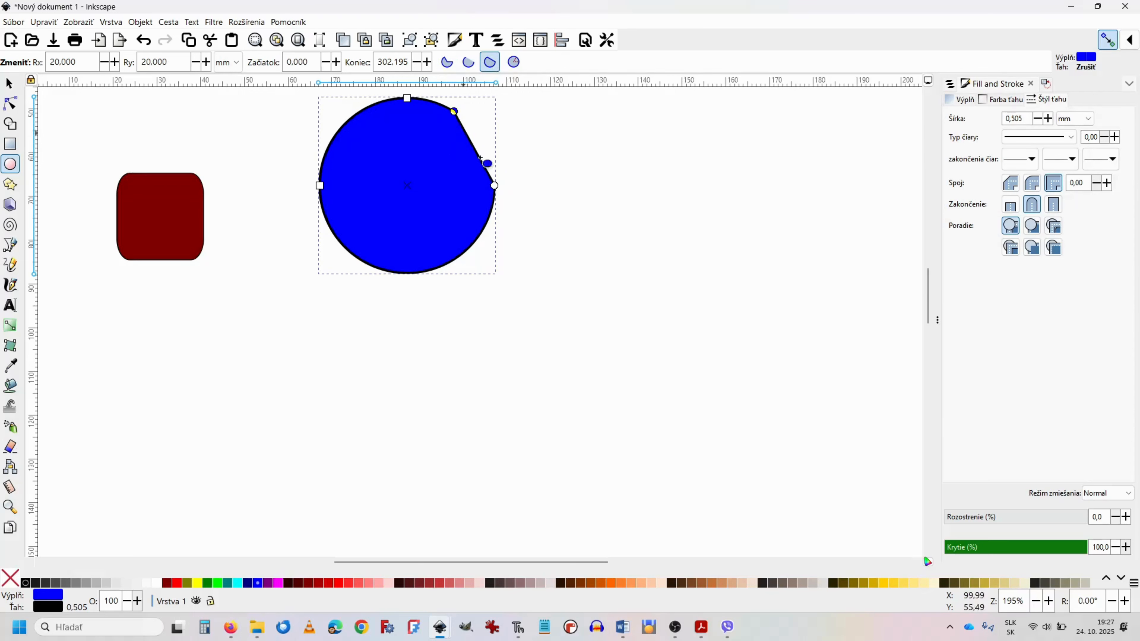
{"action": "left_click", "coordinate": [468, 62]}
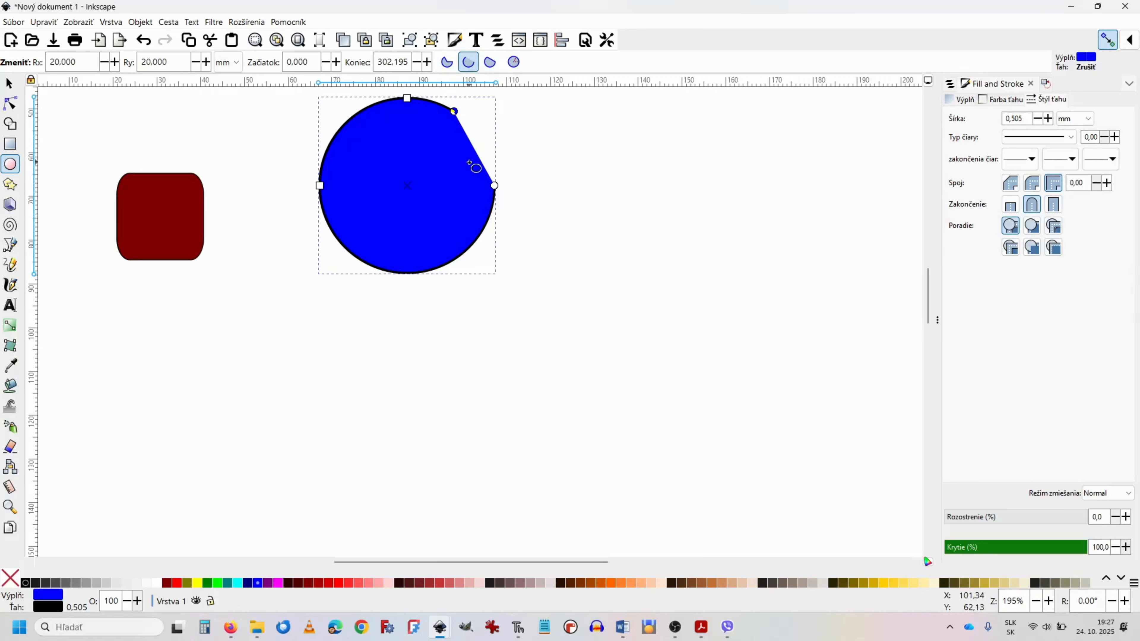
{"action": "left_click", "coordinate": [513, 62]}
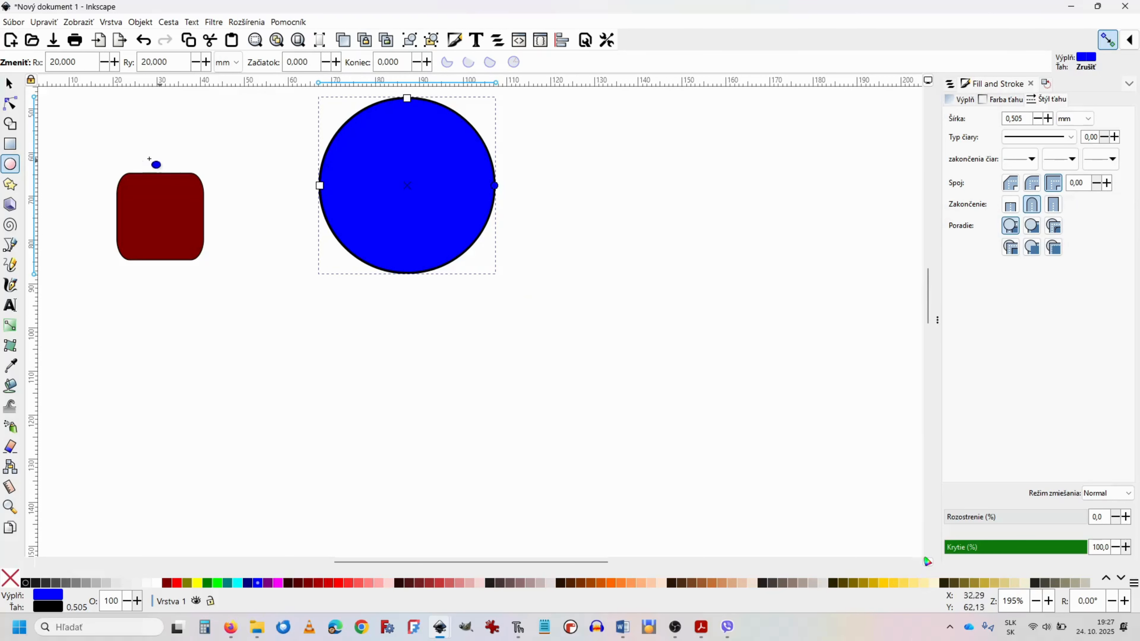
- Draw a three-cornered polygon below the circle and fill it yellow
{"action": "left_click", "coordinate": [11, 184]}
{"action": "left_click_drag", "start_coordinate": [293, 489], "coordinate": [279, 400]}
{"action": "scroll", "coordinate": [354, 422], "scroll_direction": "down", "scroll_amount": 4}
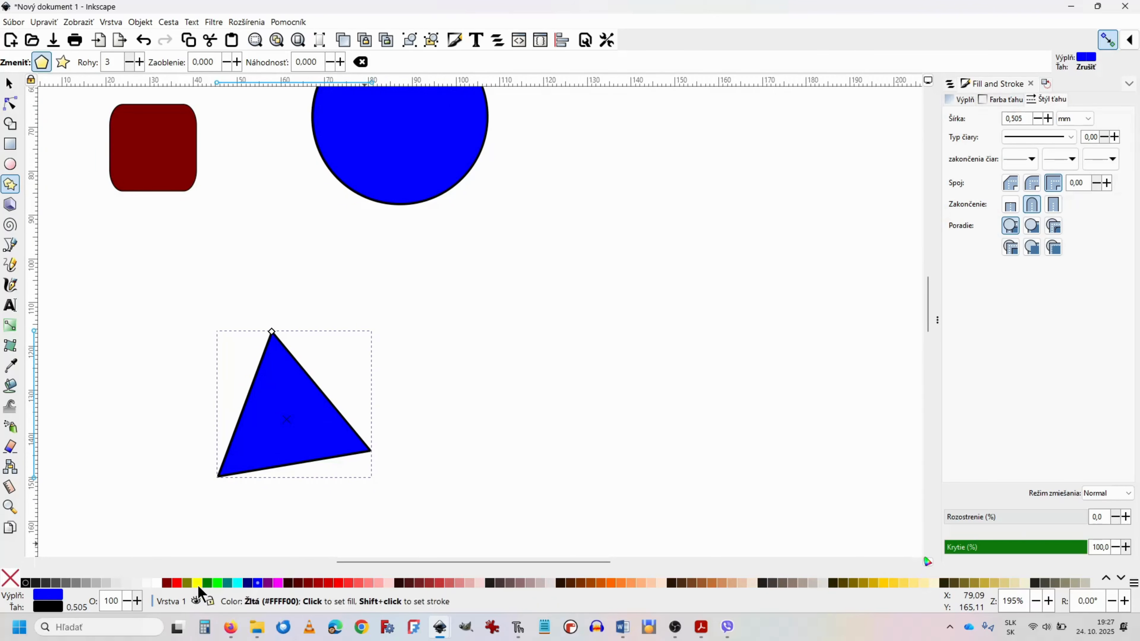
{"action": "left_click", "coordinate": [197, 583]}
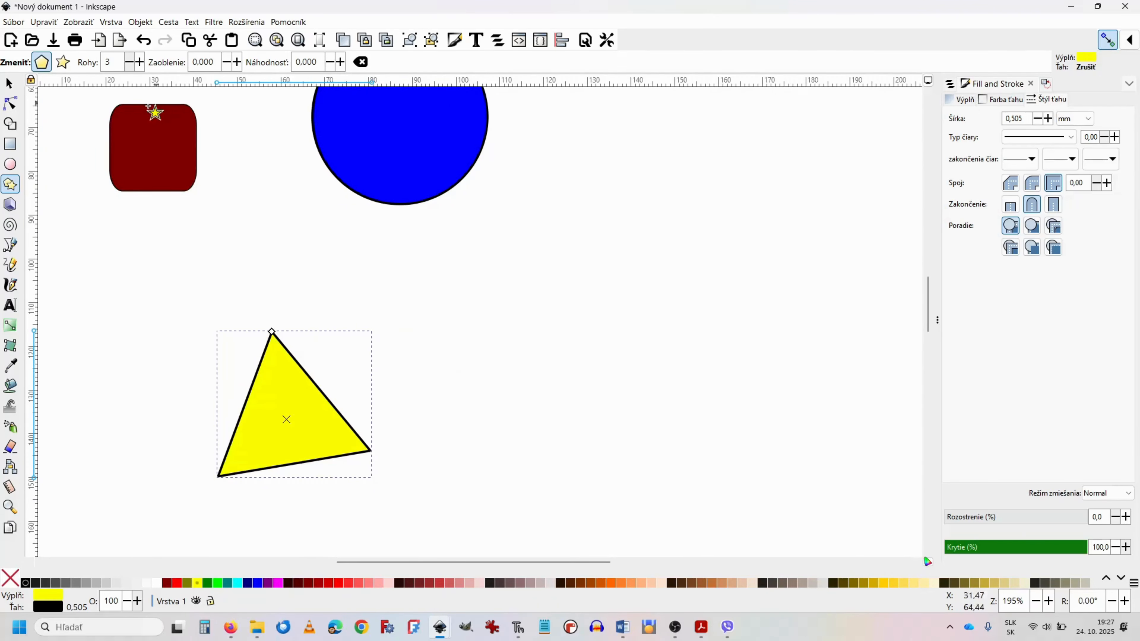
- Increase the number of corners of the yellow polygon to 9
{"action": "left_click", "coordinate": [141, 63]}
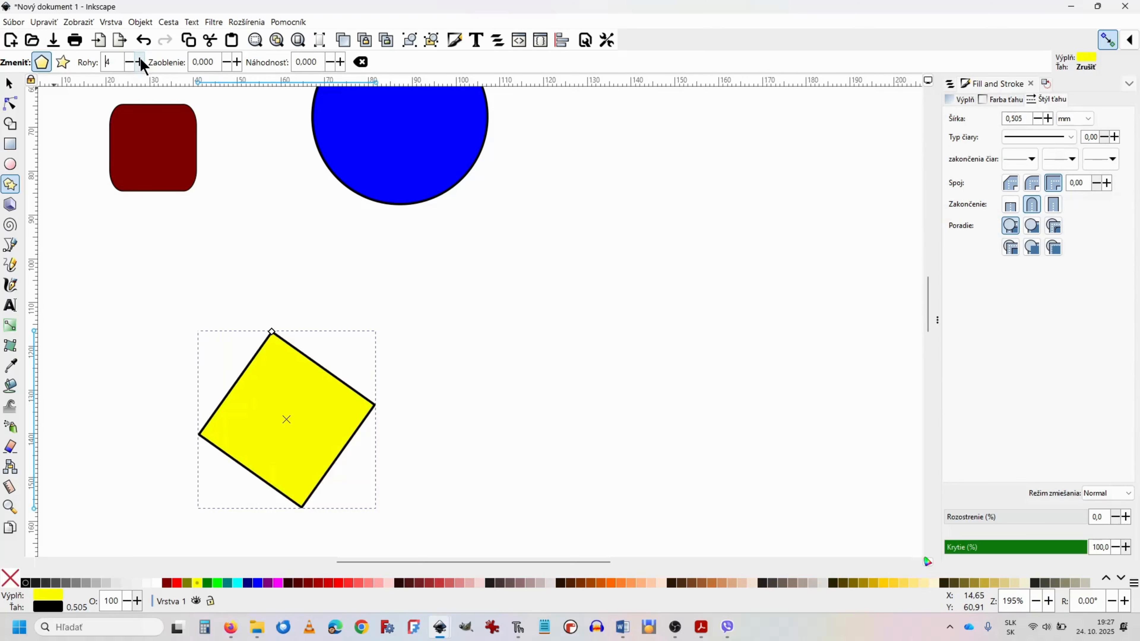
{"action": "left_click", "coordinate": [141, 63]}
{"action": "left_click", "coordinate": [141, 63]}
{"action": "left_click", "coordinate": [141, 63]}
{"action": "left_click", "coordinate": [141, 63]}
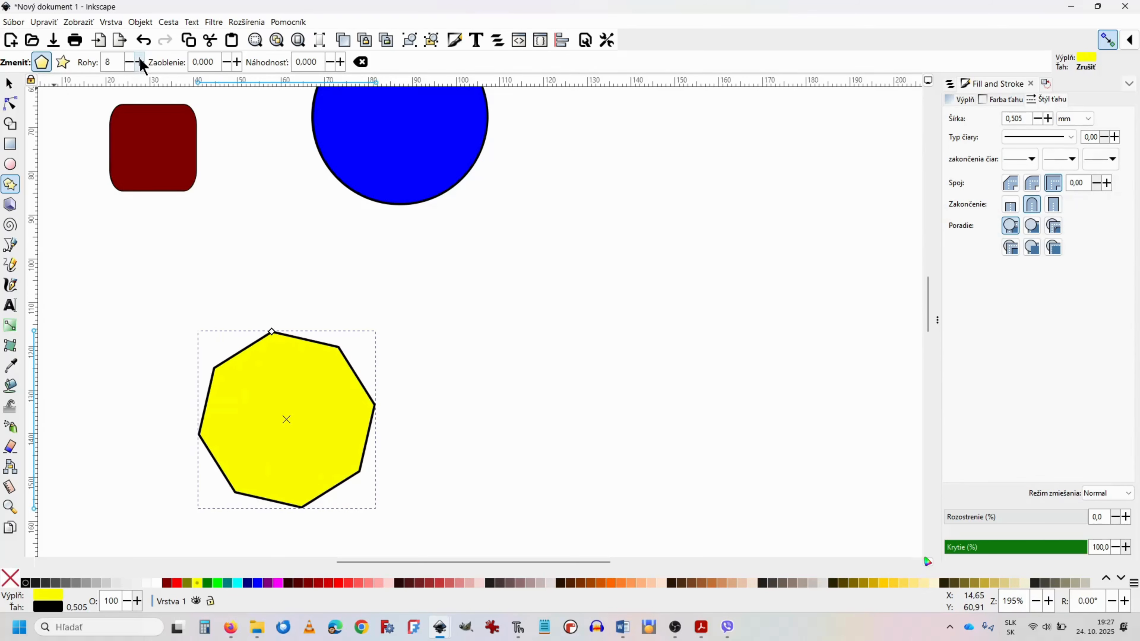
{"action": "left_click", "coordinate": [140, 63]}
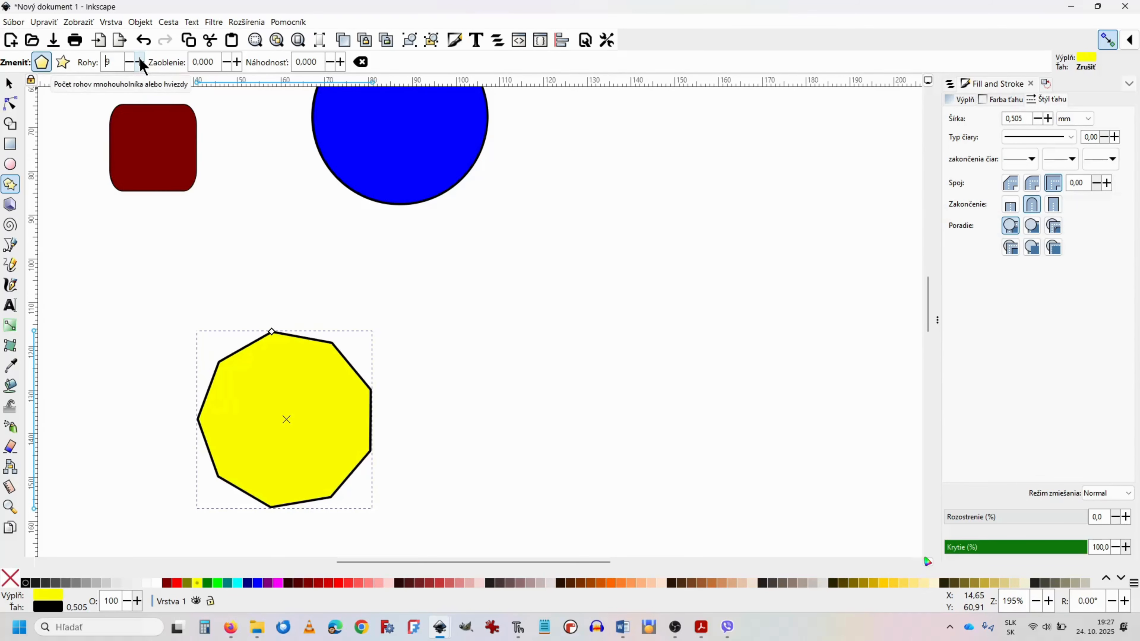
- Increase the yellow polygon's corners to 10 and draw a second ten-cornered polygon about 52 mm wide beside it
{"action": "left_click", "coordinate": [141, 63]}
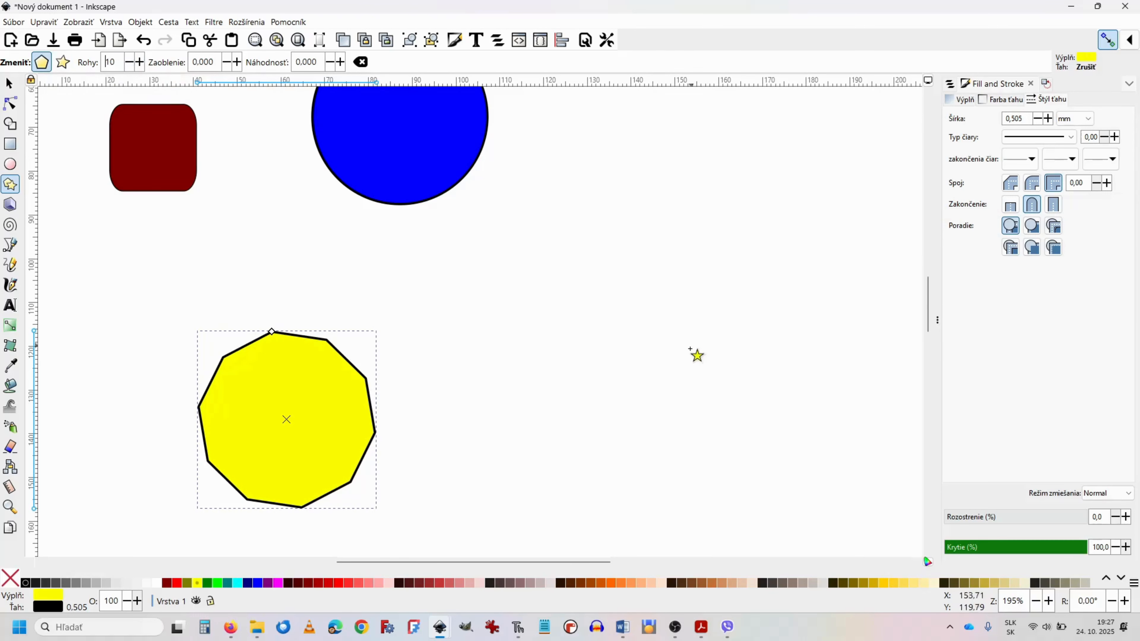
{"action": "left_click_drag", "start_coordinate": [662, 399], "coordinate": [578, 318]}
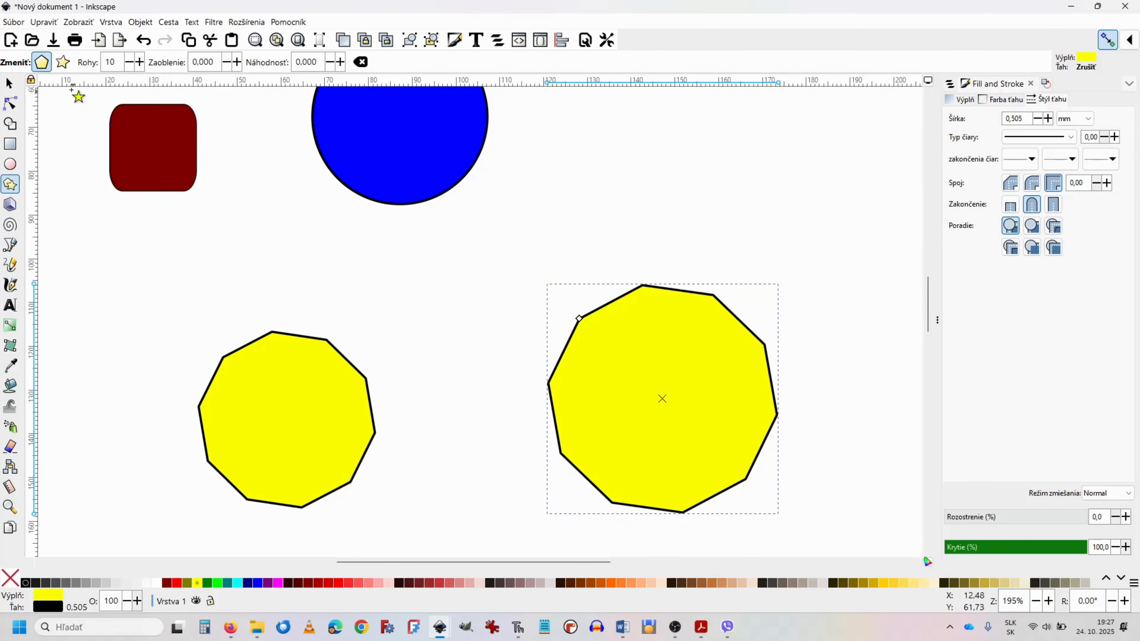
- Turn the new polygon into a ten-pointed star and reshape its spikes to a spoke ratio of about 0.623
{"action": "left_click", "coordinate": [63, 62]}
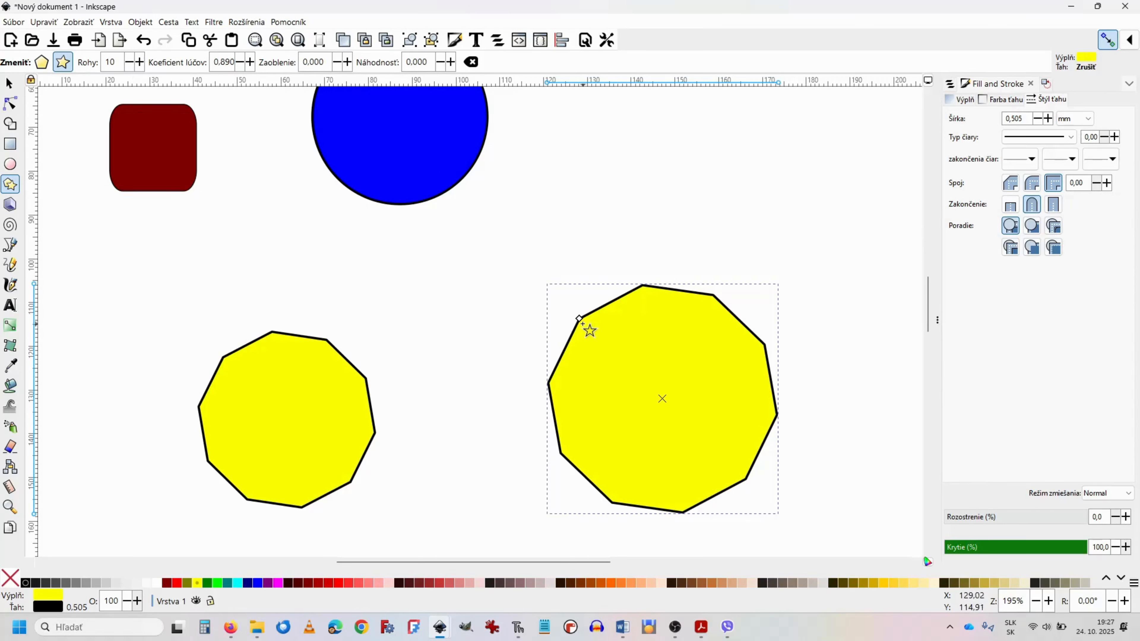
{"action": "left_click_drag", "start_coordinate": [579, 319], "coordinate": [581, 318]}
{"action": "left_click_drag", "start_coordinate": [600, 342], "coordinate": [620, 369]}
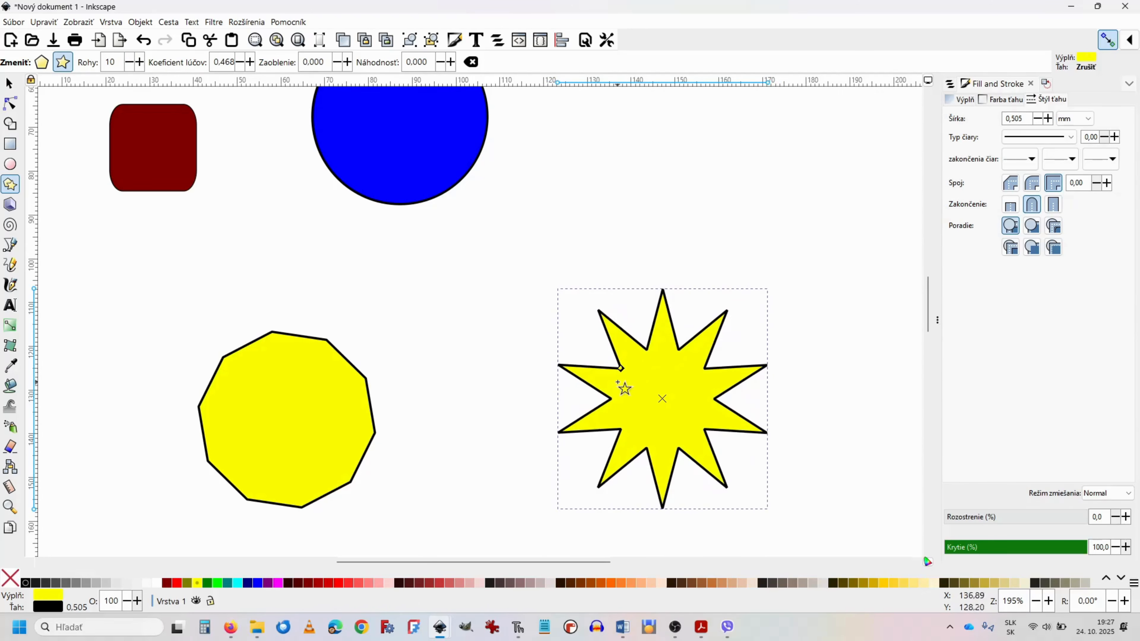
{"action": "mouse_move", "coordinate": [620, 369]}
{"action": "left_mouse_down"}
{"action": "mouse_move", "coordinate": [655, 395]}
{"action": "mouse_move", "coordinate": [590, 344]}
{"action": "mouse_move", "coordinate": [641, 376]}
{"action": "mouse_move", "coordinate": [605, 341]}
{"action": "mouse_move", "coordinate": [614, 350]}
{"action": "left_mouse_up"}
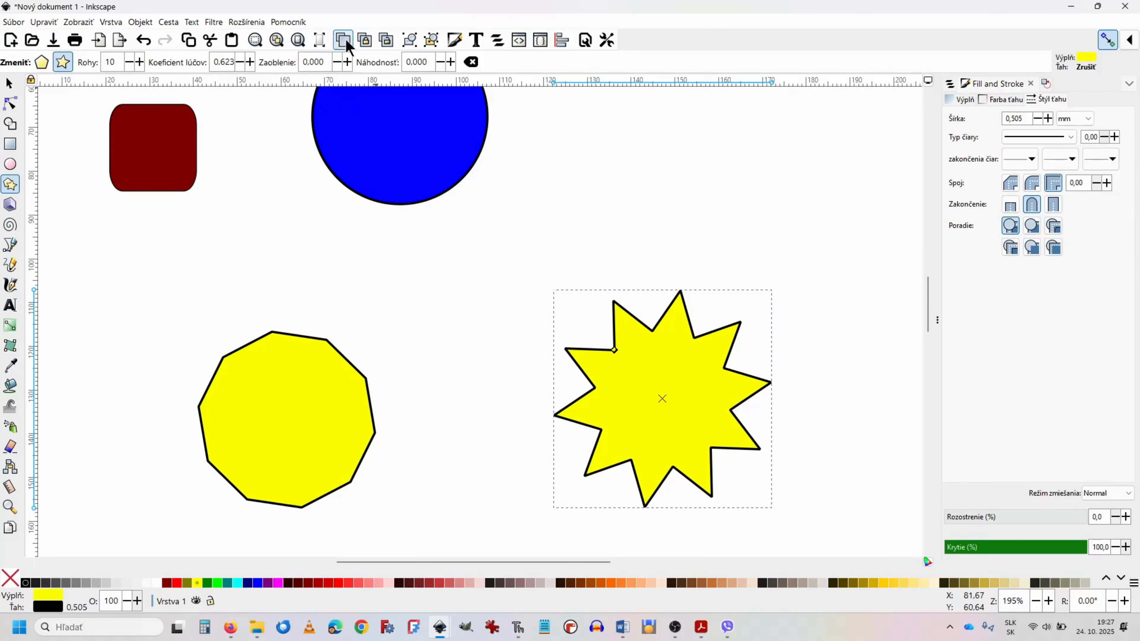
- Increase the rounding of the star's corners to 0.960
{"action": "left_click", "coordinate": [348, 62]}
{"action": "left_click", "coordinate": [348, 62]}
{"action": "left_click", "coordinate": [348, 62]}
{"action": "left_click", "coordinate": [348, 62]}
{"action": "left_click", "coordinate": [347, 62]}
{"action": "left_click", "coordinate": [348, 62]}
{"action": "left_click", "coordinate": [348, 62]}
{"action": "left_click", "coordinate": [348, 62]}
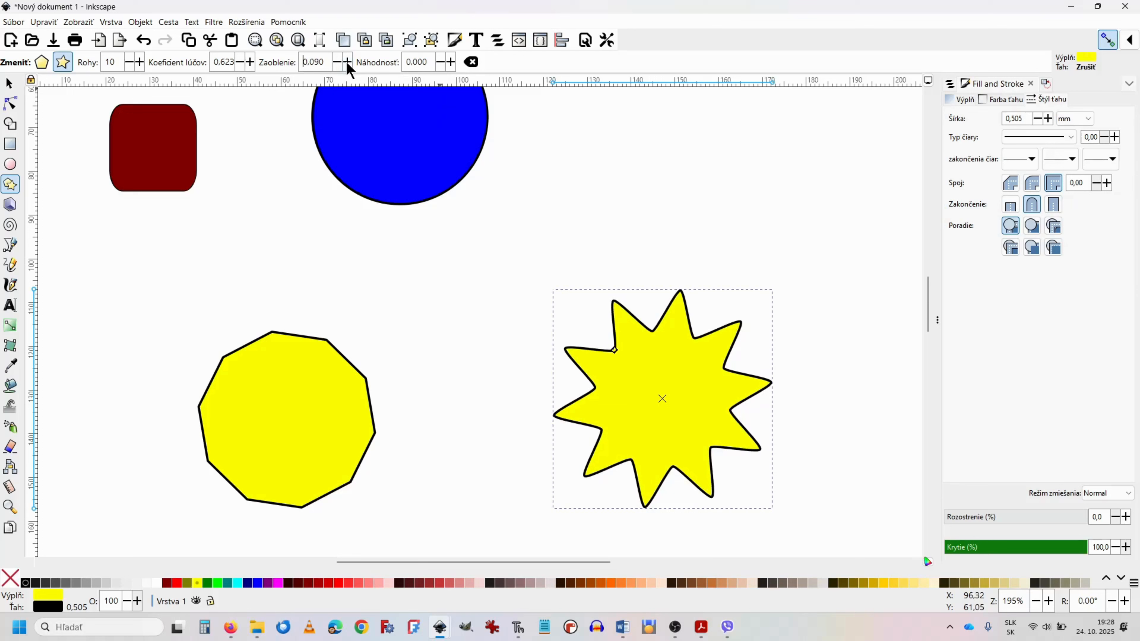
{"action": "left_click", "coordinate": [348, 62]}
{"action": "left_click", "coordinate": [348, 62]}
{"action": "left_click", "coordinate": [348, 62]}
{"action": "left_click", "coordinate": [348, 62]}
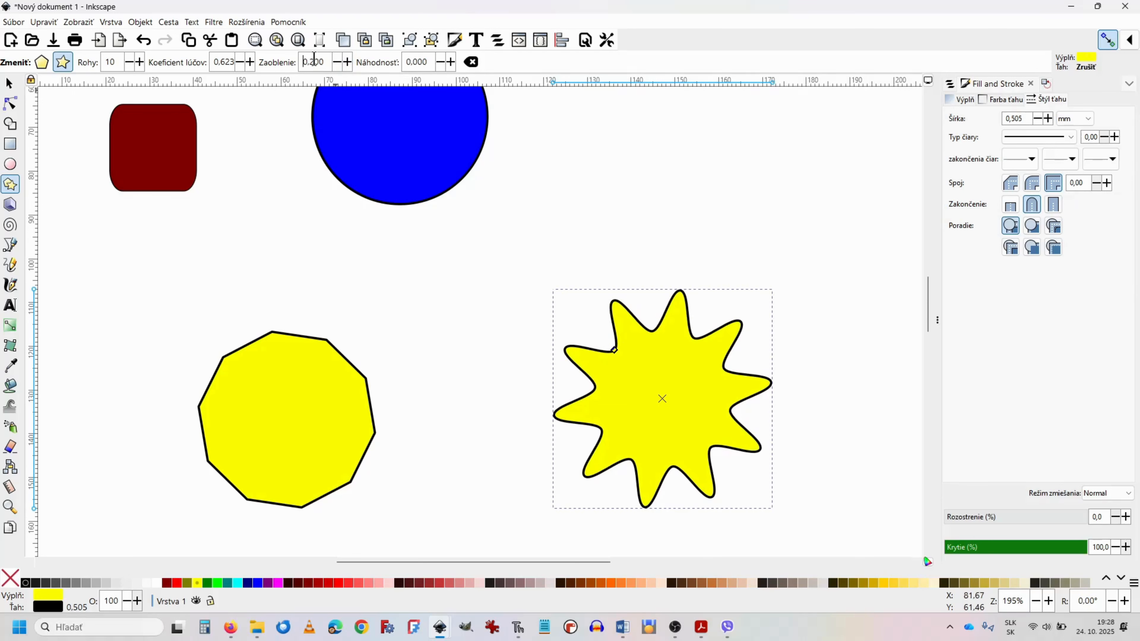
{"action": "left_click", "coordinate": [348, 62]}
{"action": "left_click", "coordinate": [347, 62]}
{"action": "left_click", "coordinate": [347, 62]}
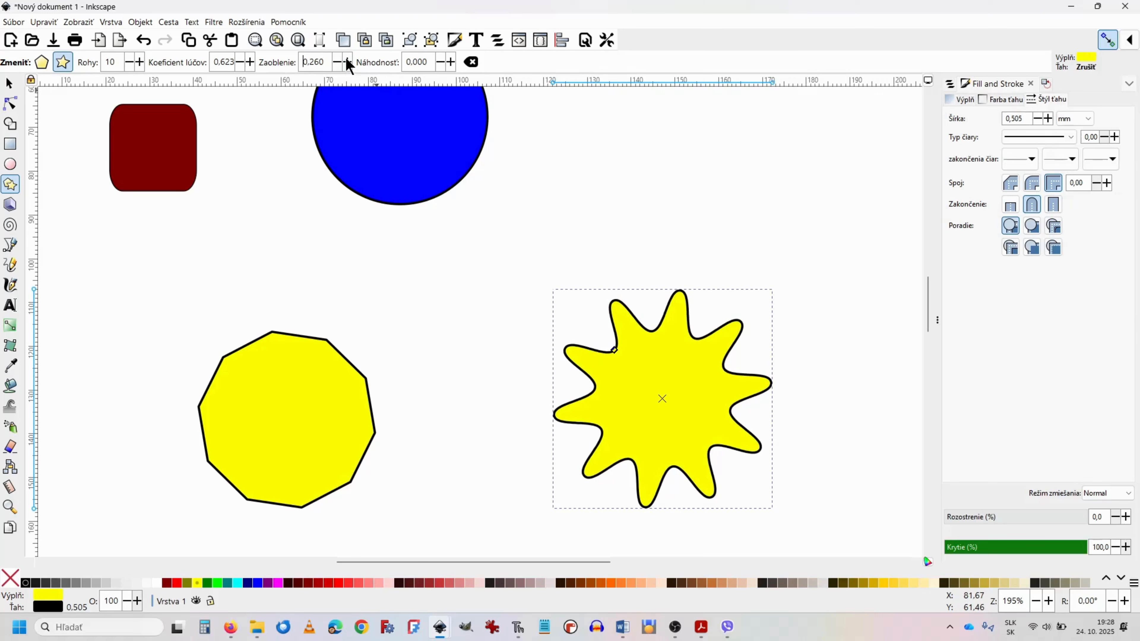
{"action": "left_click", "coordinate": [347, 61]}
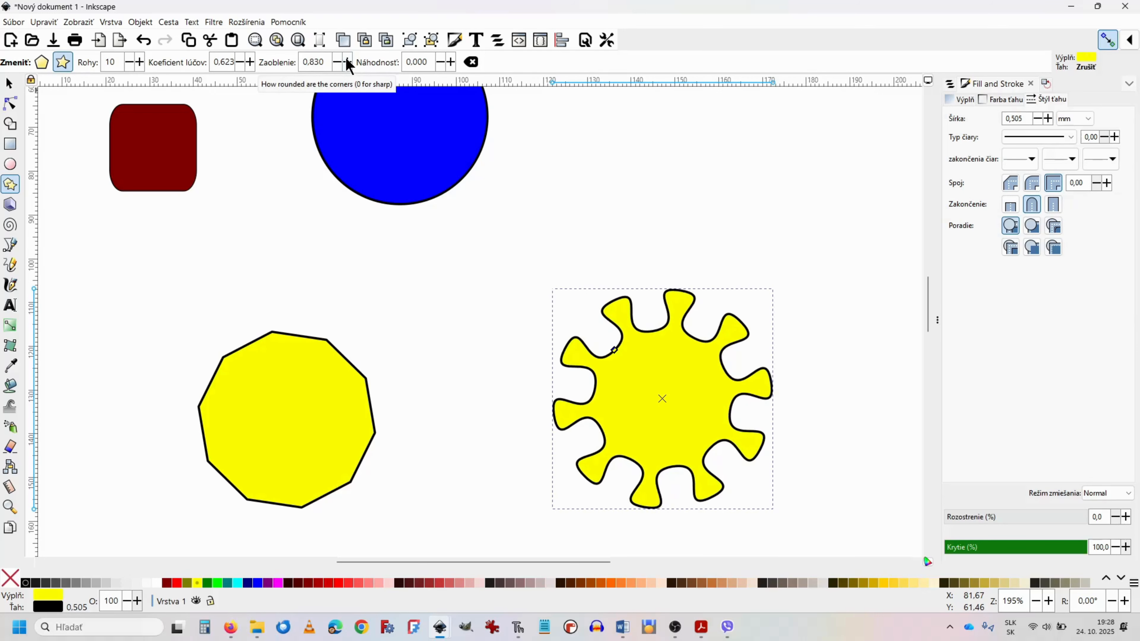
{"action": "left_click", "coordinate": [347, 62]}
{"action": "left_click", "coordinate": [347, 61]}
{"action": "left_click", "coordinate": [347, 61]}
{"action": "left_click", "coordinate": [347, 61]}
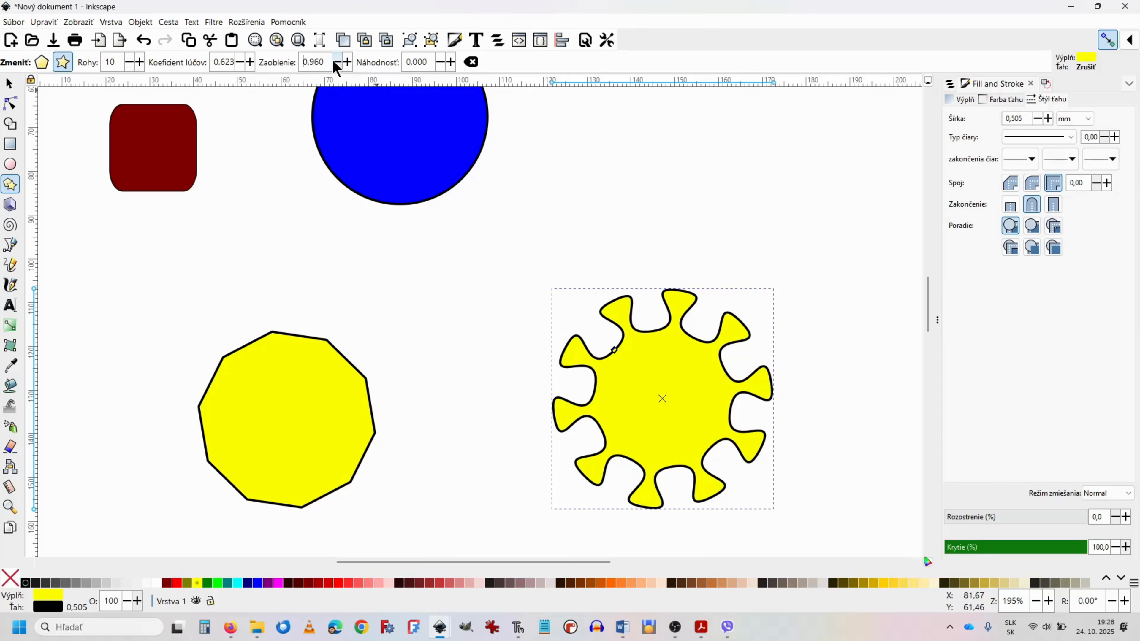
- Try a strong randomisation of the rounded star, and settle its randomness at -0.110
{"action": "left_click", "coordinate": [451, 67]}
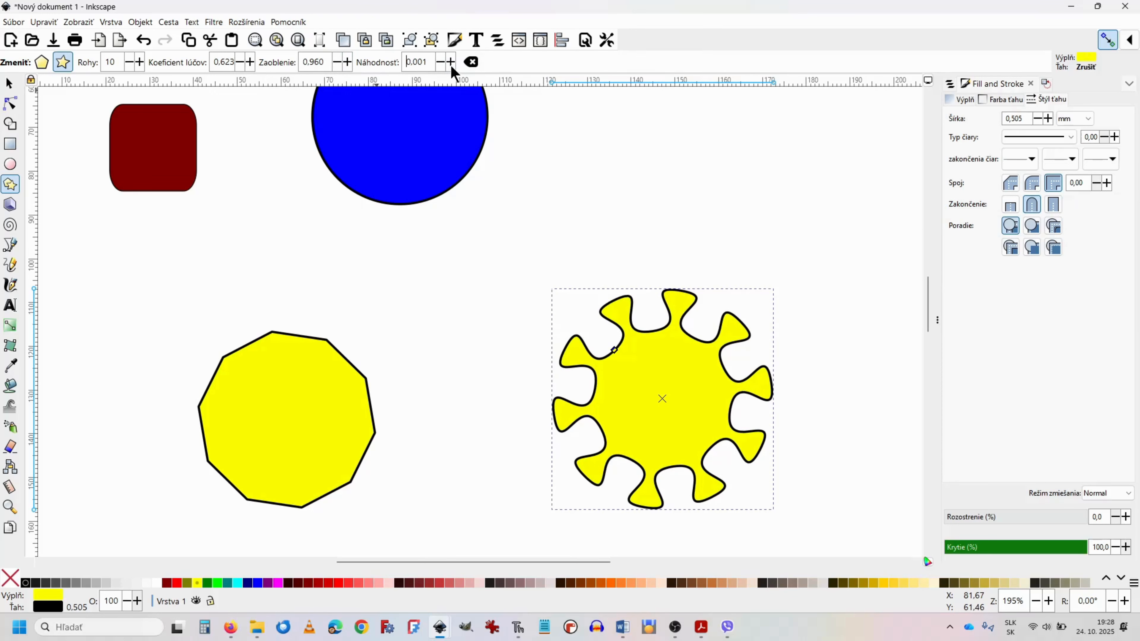
{"action": "left_click", "coordinate": [451, 63]}
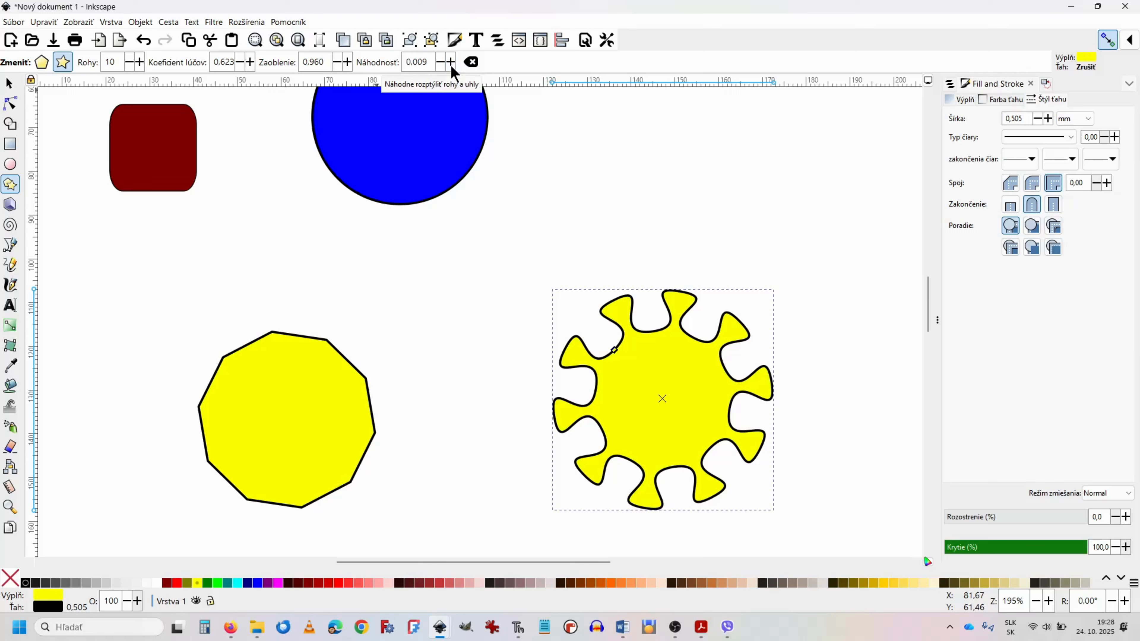
{"action": "left_click", "coordinate": [450, 63]}
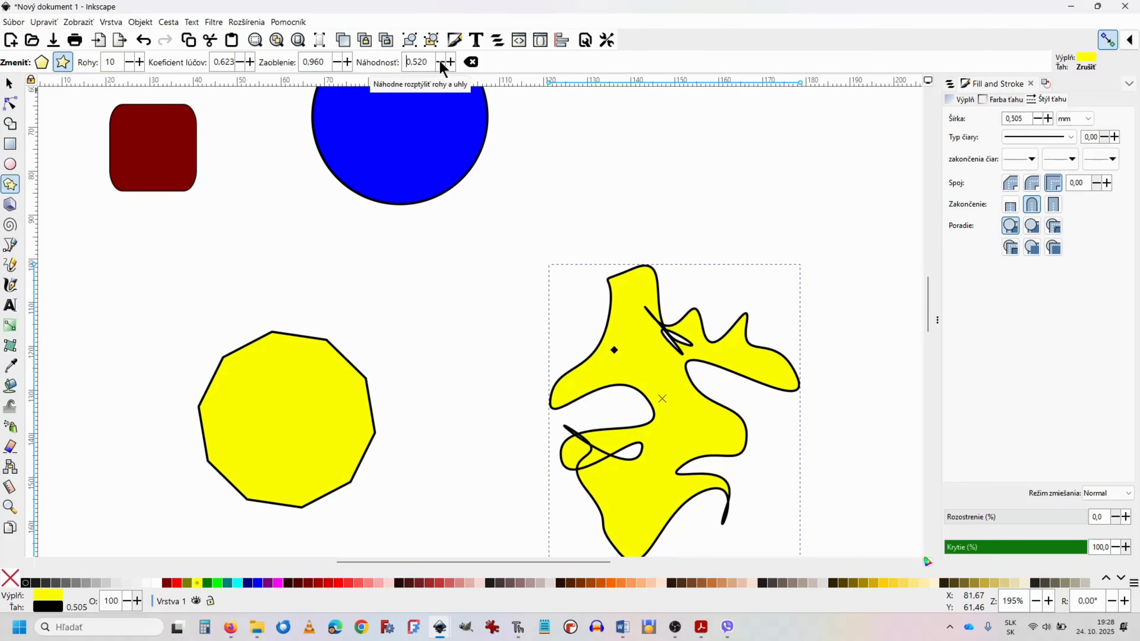
{"action": "left_click", "coordinate": [440, 62]}
{"action": "left_click", "coordinate": [440, 63]}
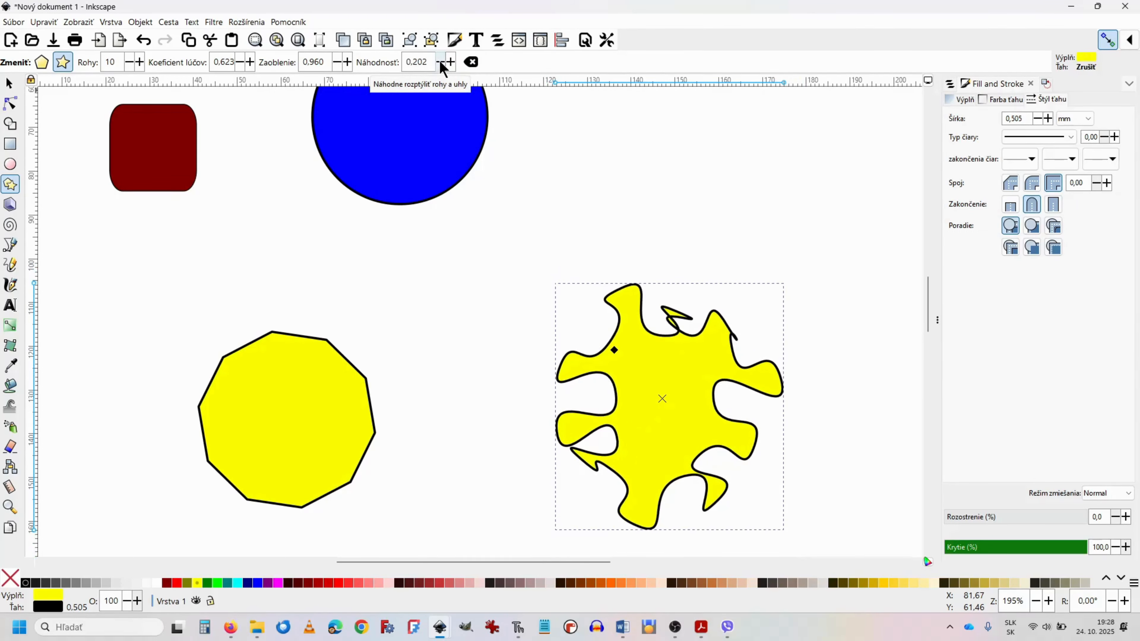
{"action": "left_click", "coordinate": [440, 63]}
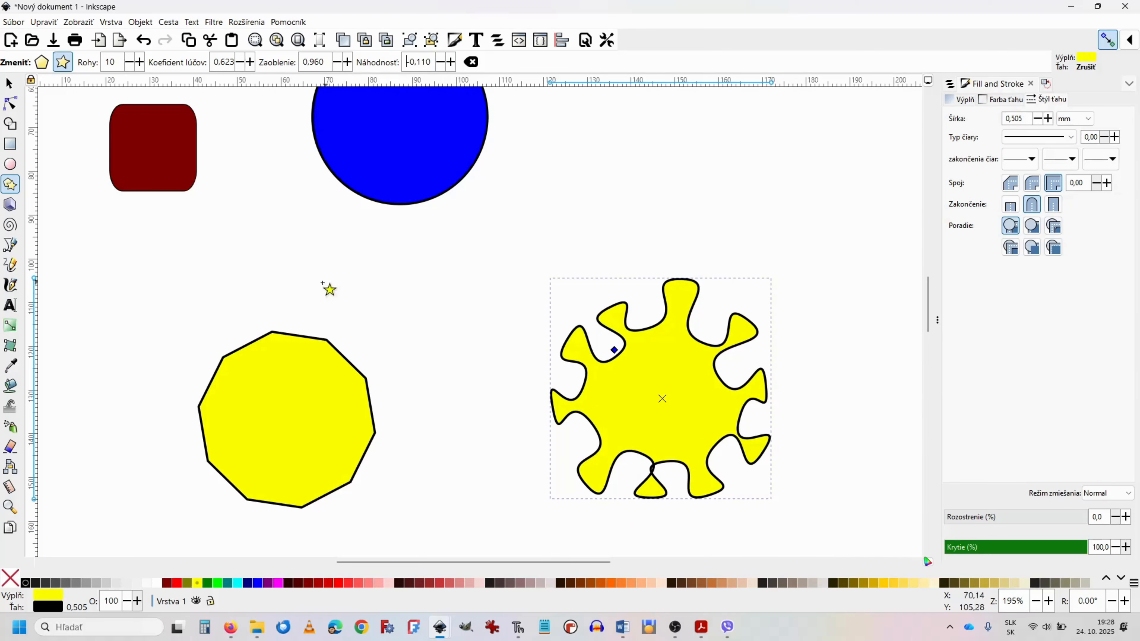
- Select the plain ten-cornered polygon, try raising its randomness strongly, and settle it at 0.234
{"action": "left_click", "coordinate": [263, 368]}
{"action": "left_click", "coordinate": [265, 367]}
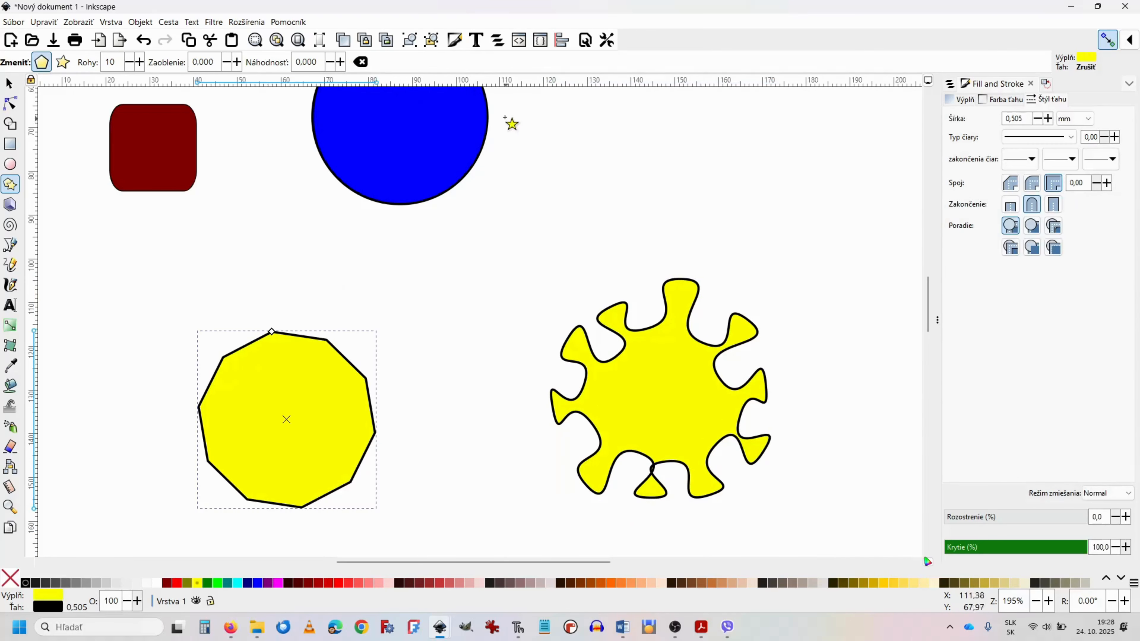
{"action": "left_click", "coordinate": [341, 62]}
{"action": "left_click", "coordinate": [341, 62]}
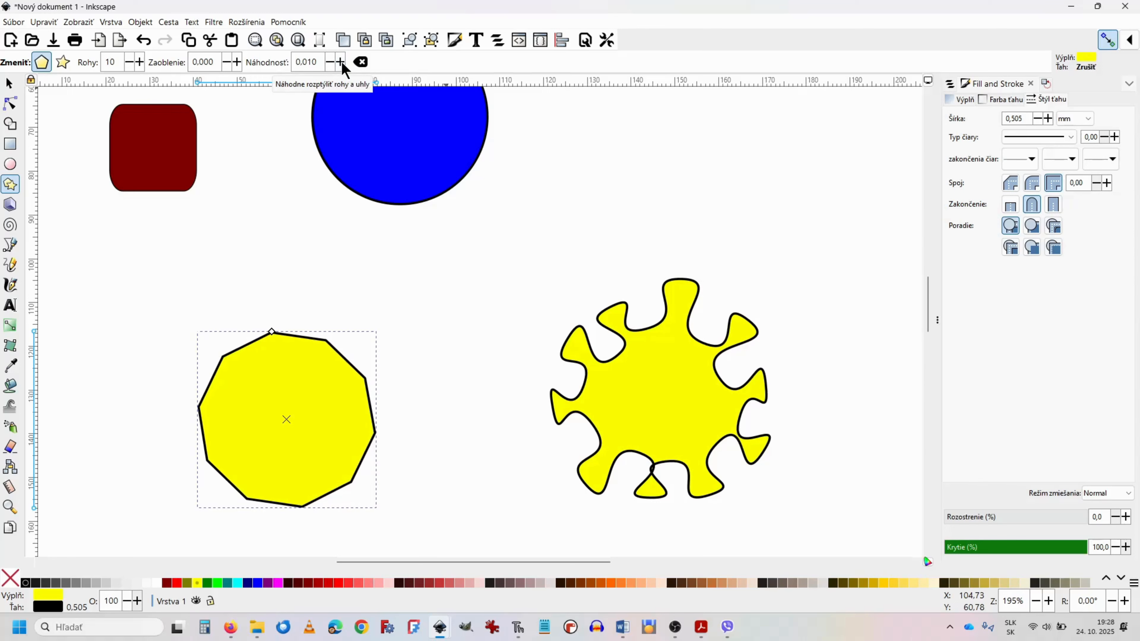
{"action": "left_click", "coordinate": [341, 62]}
{"action": "left_click", "coordinate": [341, 62]}
{"action": "left_click", "coordinate": [342, 62]}
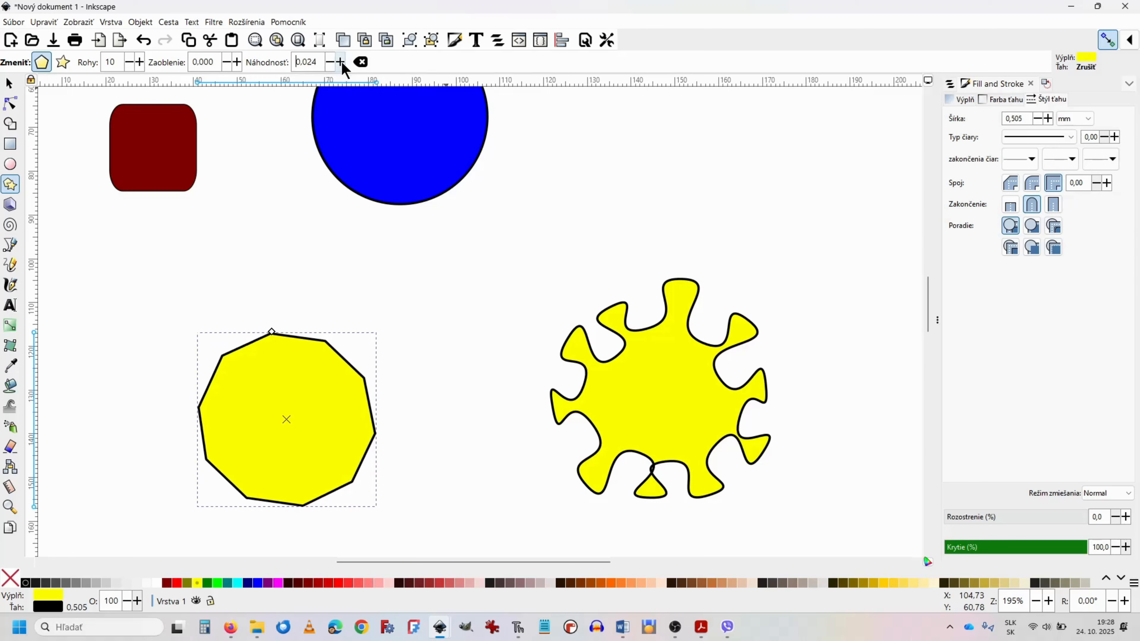
{"action": "left_click", "coordinate": [341, 62]}
{"action": "left_click", "coordinate": [341, 62]}
{"action": "left_click", "coordinate": [341, 62]}
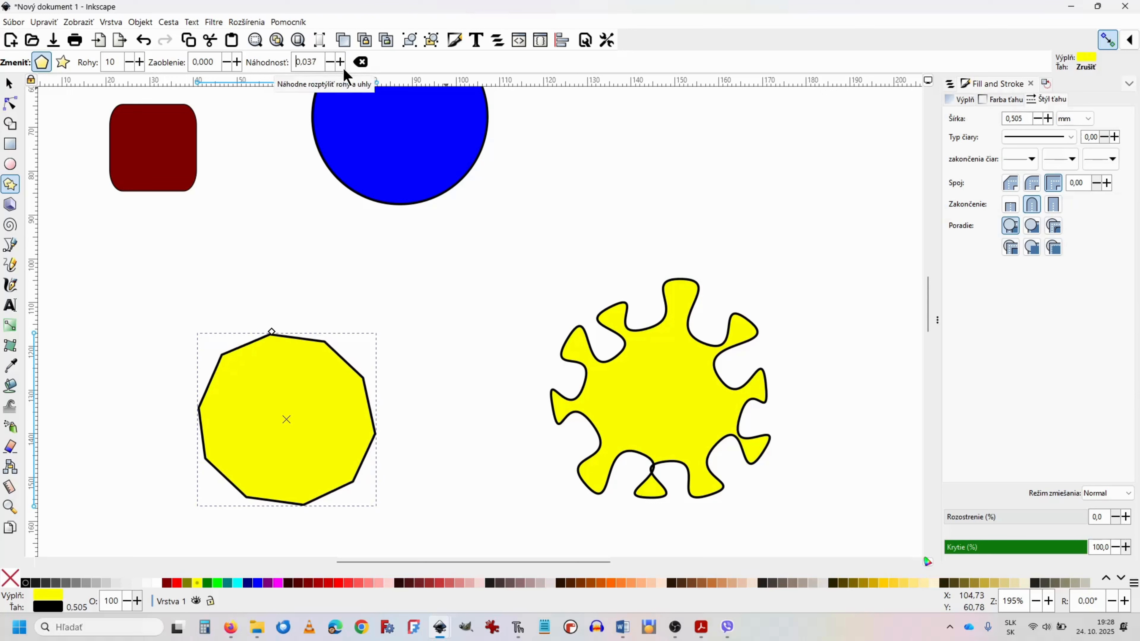
{"action": "left_click", "coordinate": [345, 70]}
{"action": "left_click", "coordinate": [329, 67]}
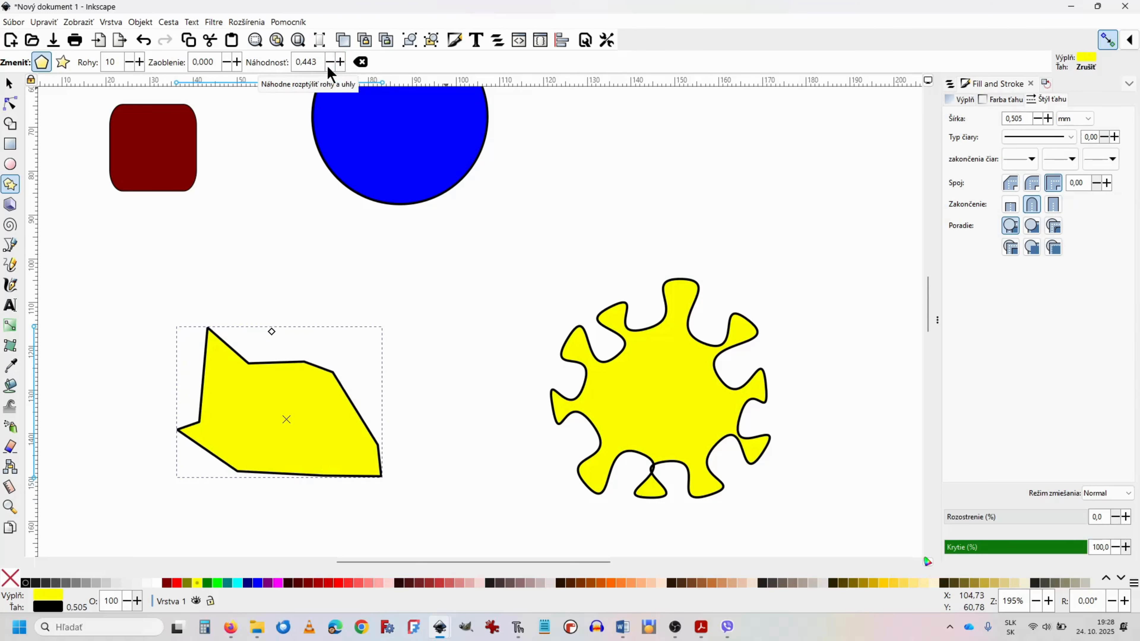
{"action": "left_click", "coordinate": [329, 66]}
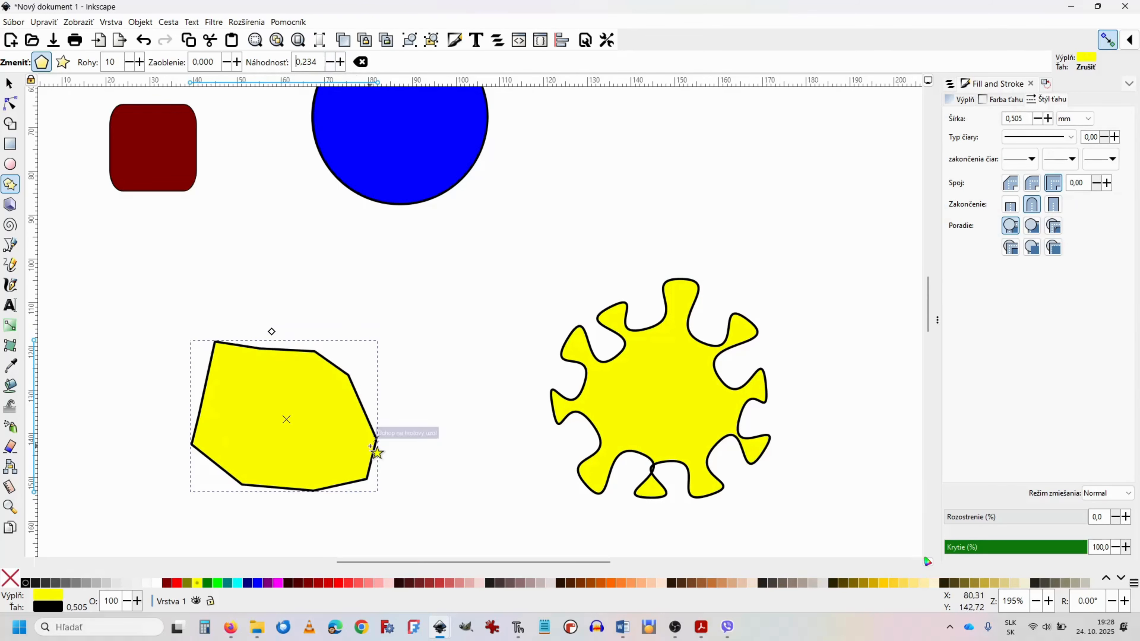